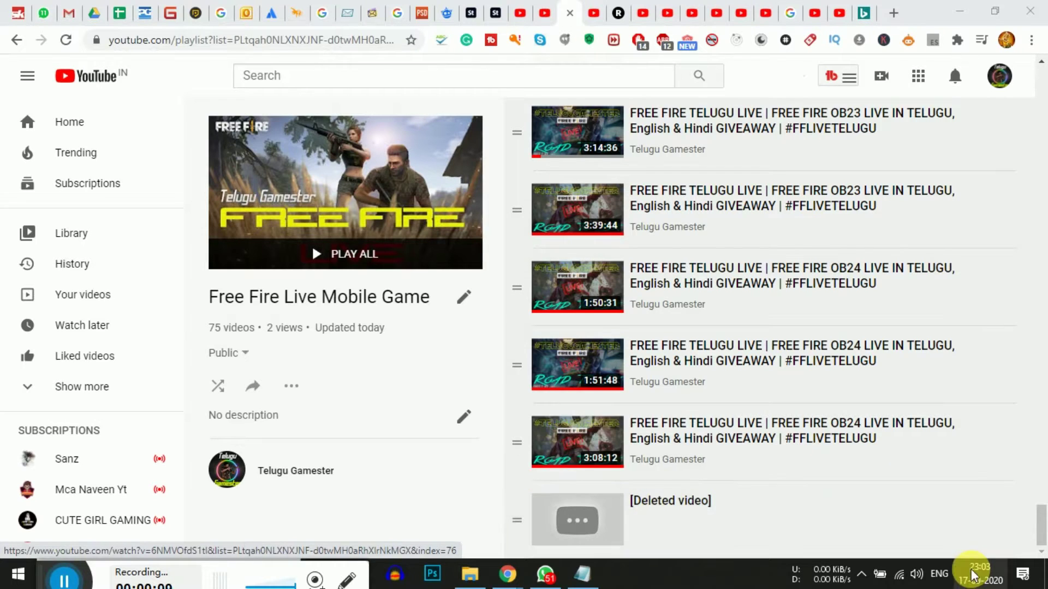
- After checking Studio, open the playlist's [Deleted video] entry, showing 'removed by the uploader'
mouse_move(970, 580)
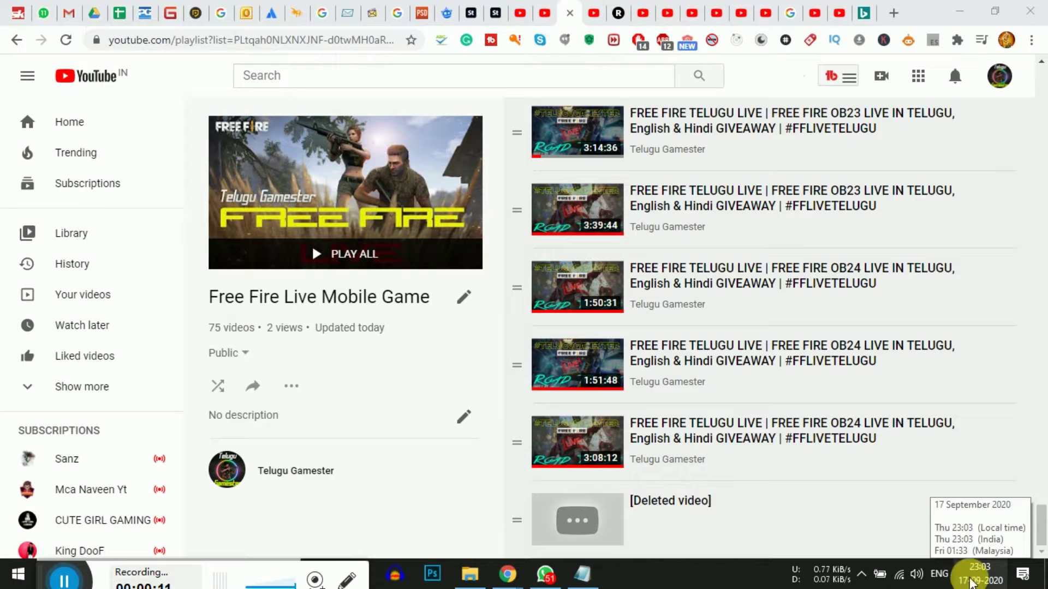
left_click(543, 12)
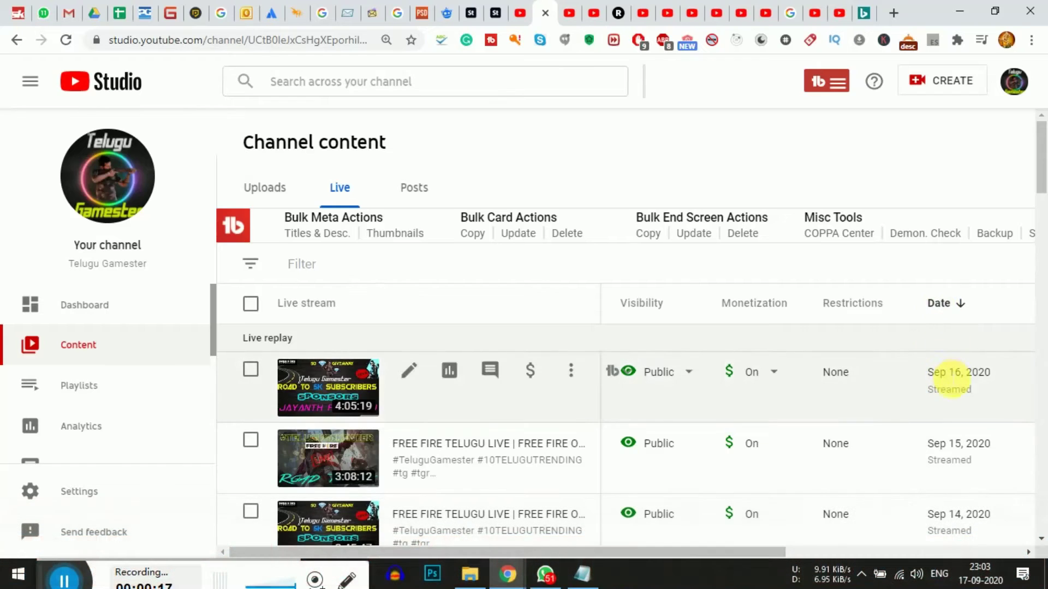
left_click(569, 12)
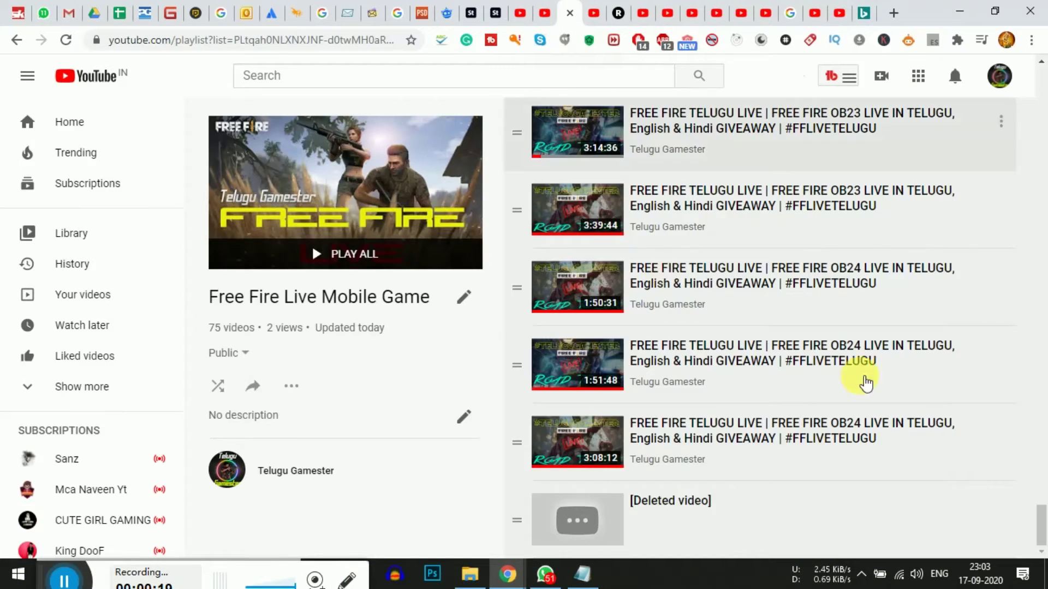
left_click(699, 506)
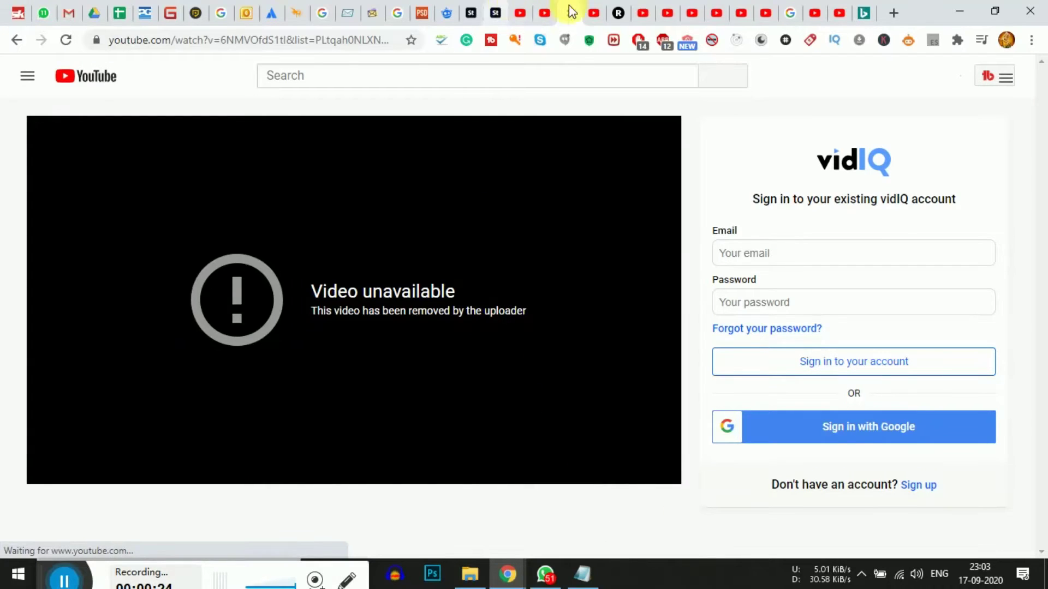
- On the YouTube Help channel page, open Help from the account menu
left_click(814, 1)
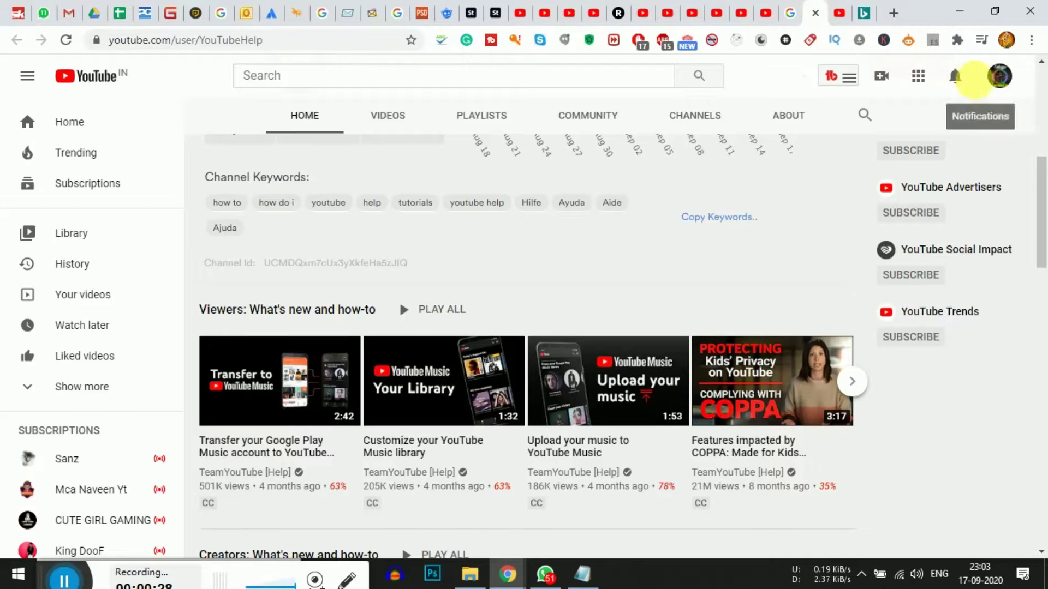
left_click(1000, 78)
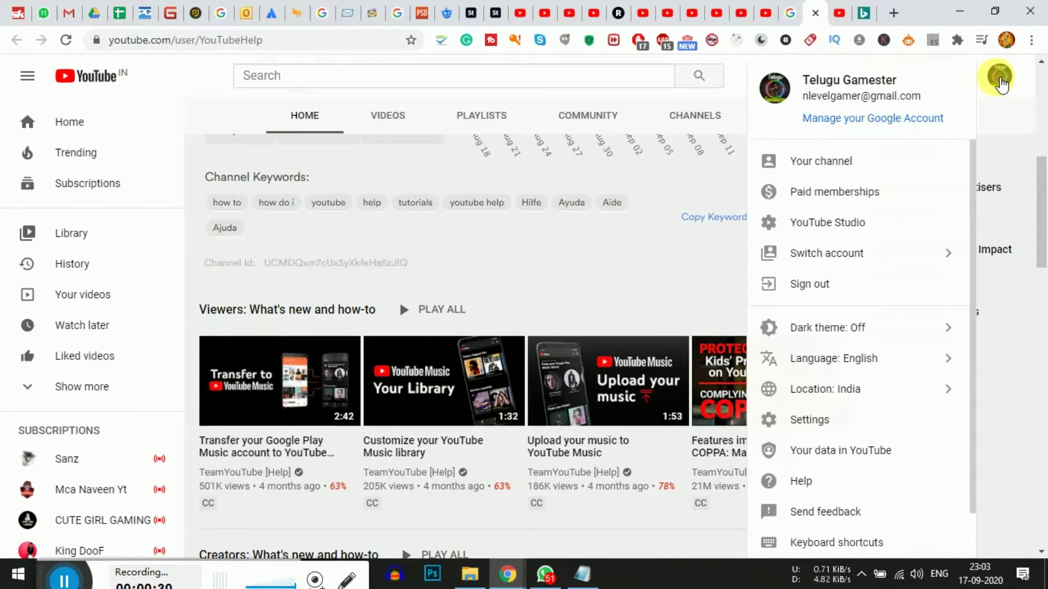
scroll(893, 229, "down", 1)
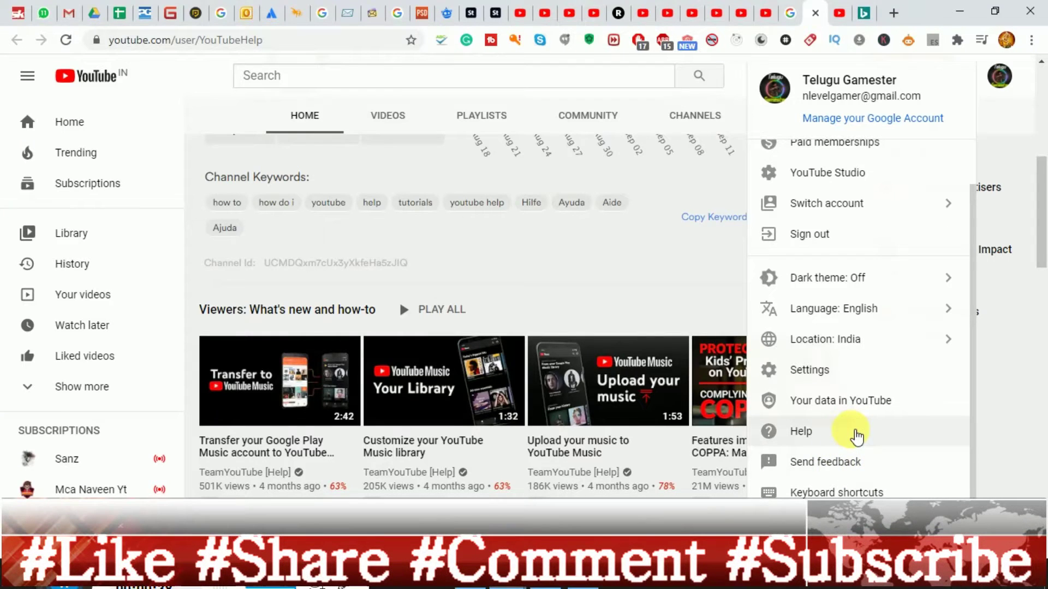
left_click(841, 432)
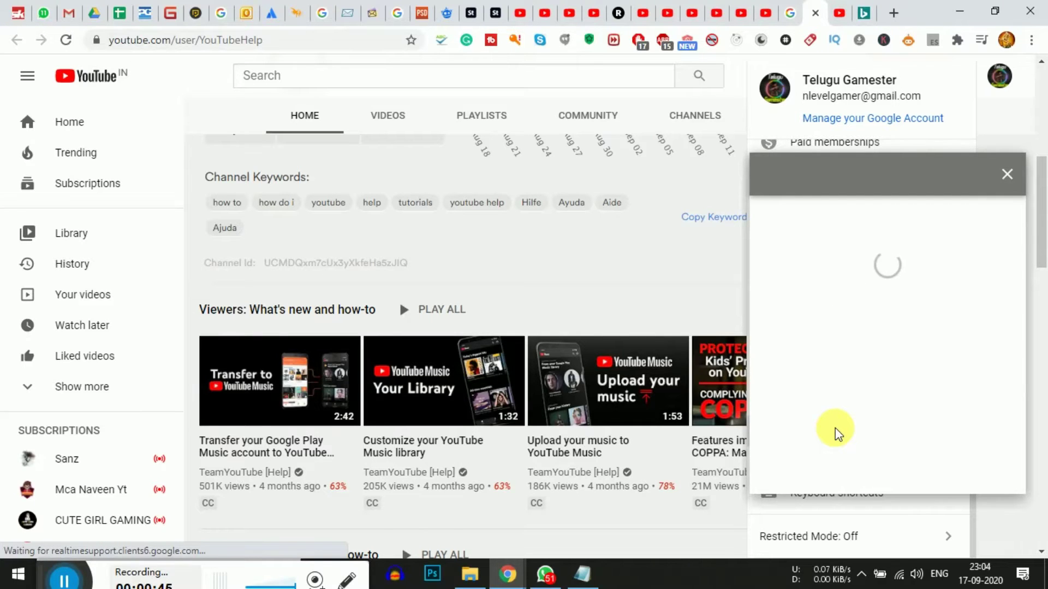
- Go through Need more help? and Get Creator support to the Channel & video features contact options
left_click_drag(865, 176, 850, 81)
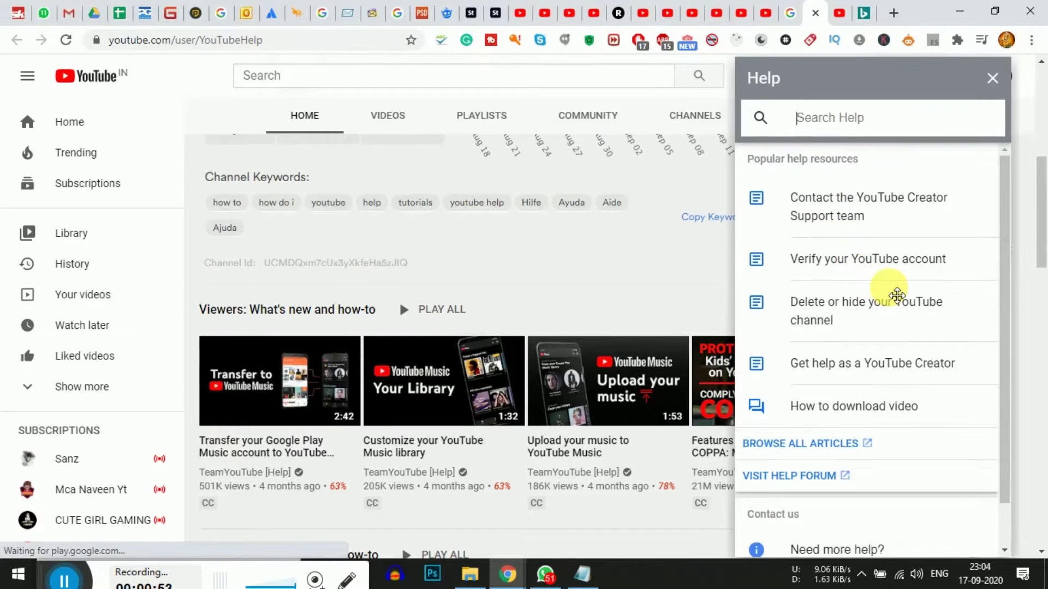
scroll(846, 349, "down", 1)
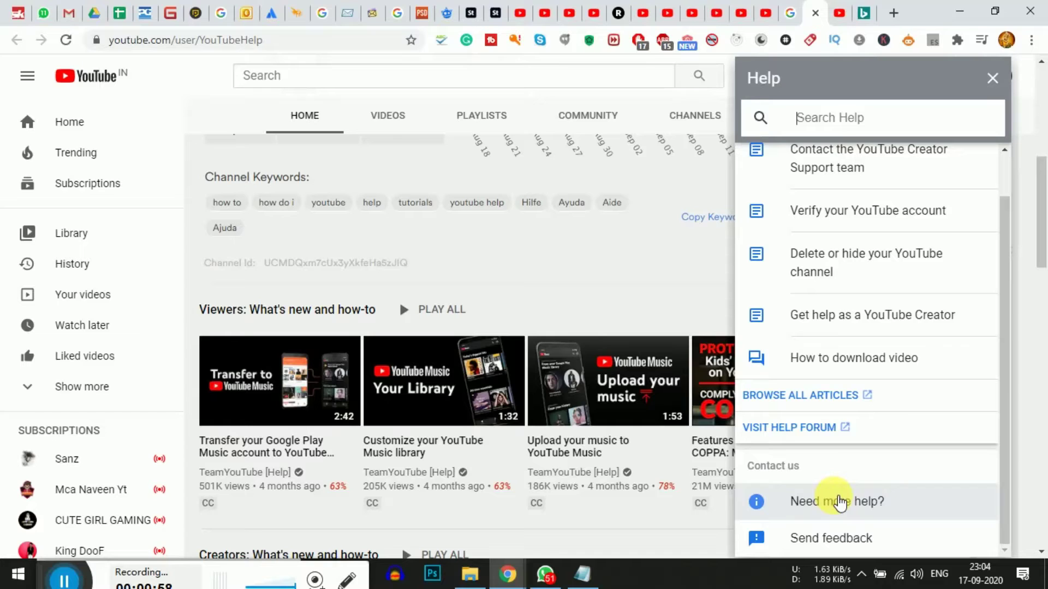
left_click(839, 503)
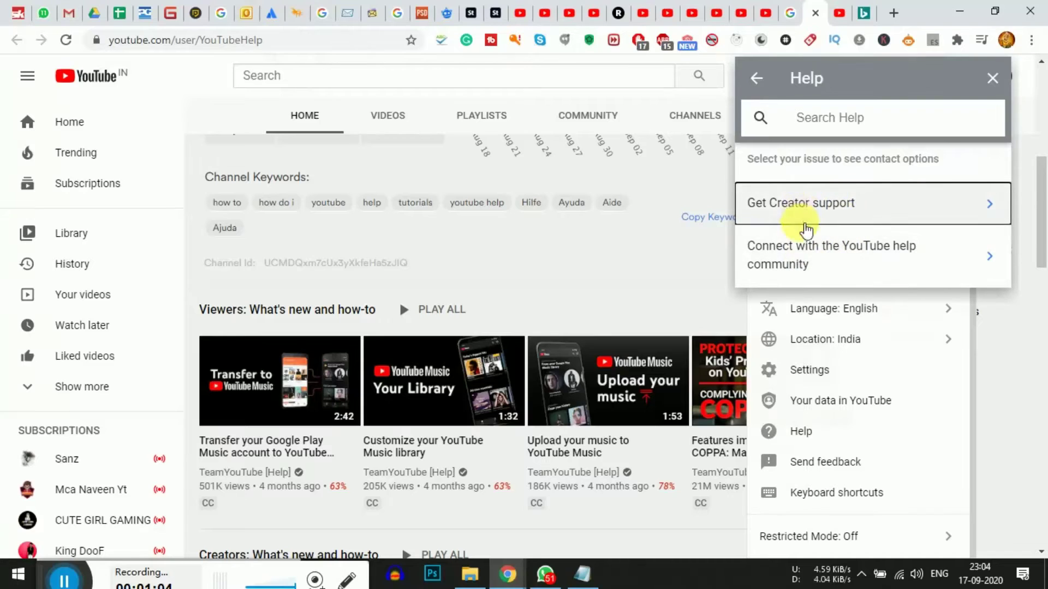
left_click(774, 204)
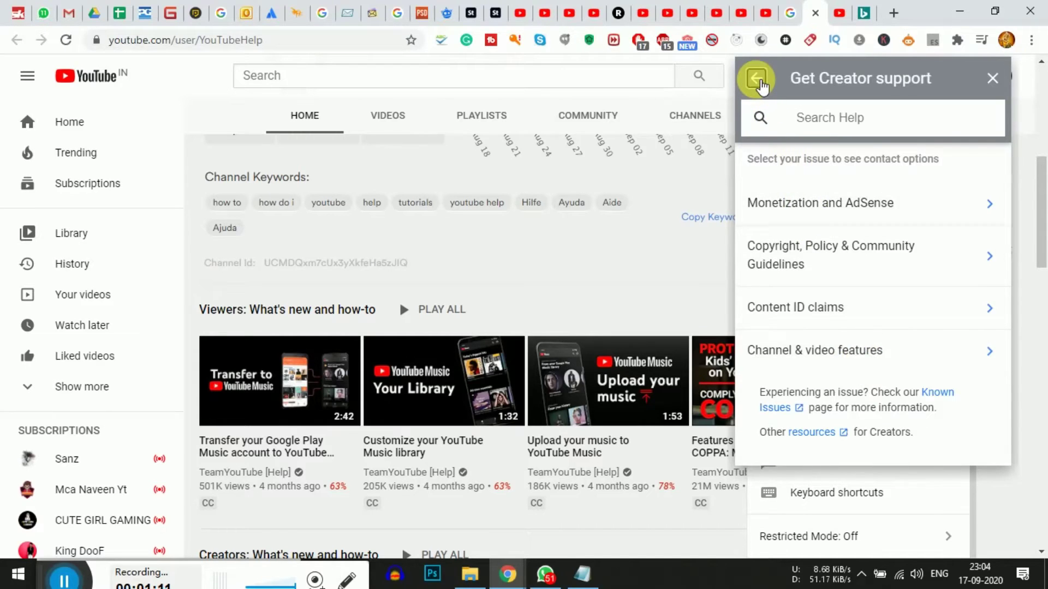
left_click(757, 81)
left_click(839, 252)
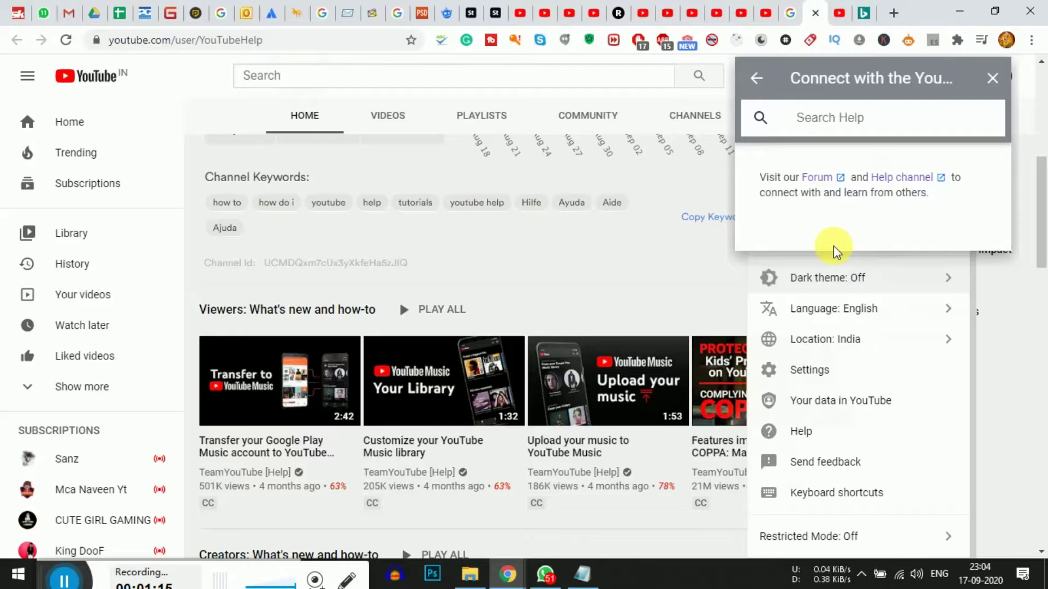
left_click(757, 78)
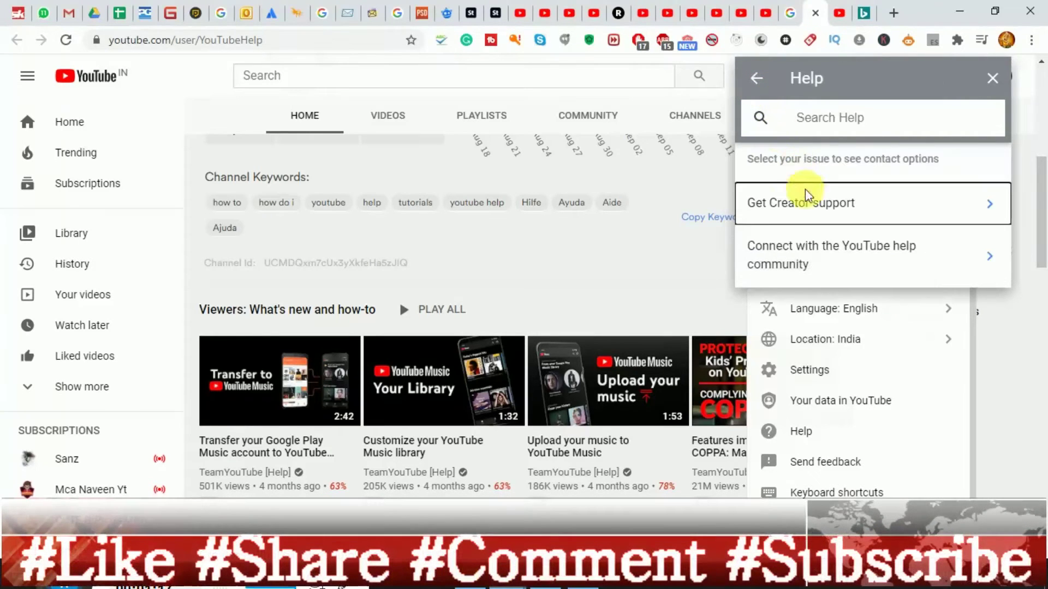
left_click(805, 196)
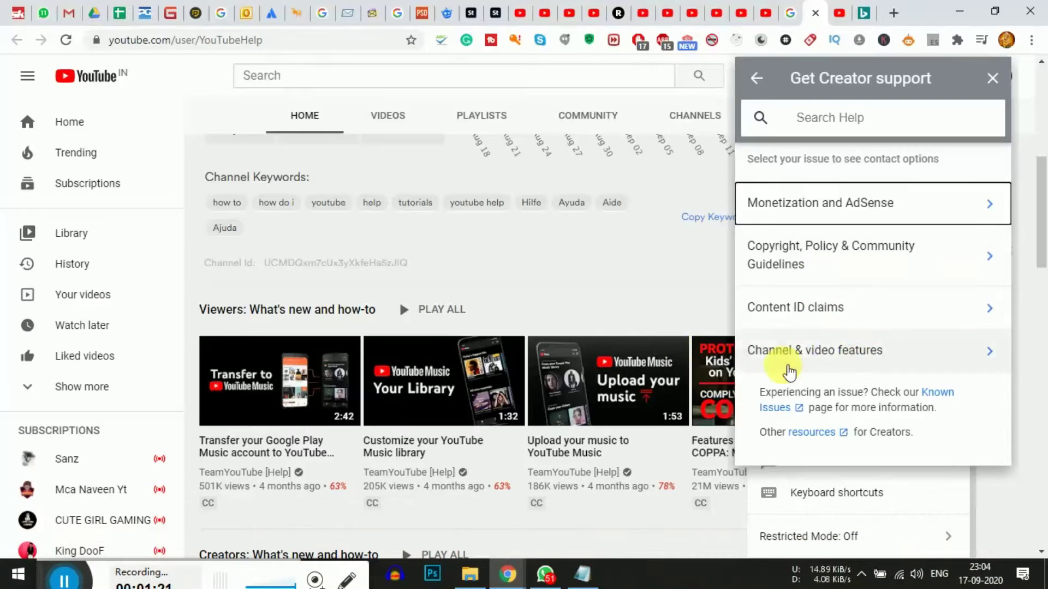
left_click(862, 355)
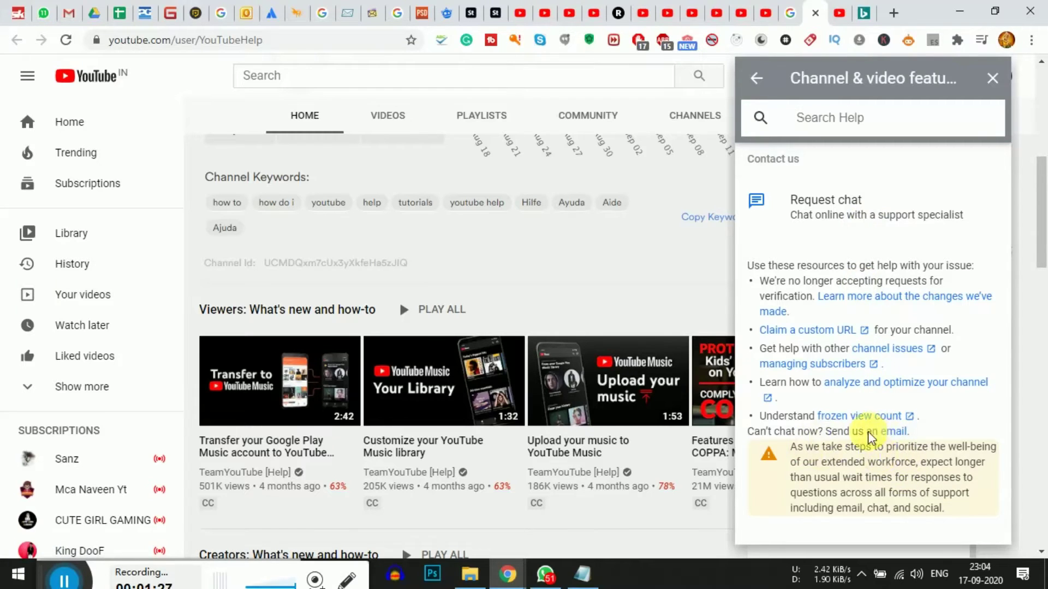
- Open the support team email form from the 'Can't chat now?' link and scroll through its fields
left_click_drag(918, 434, 753, 431)
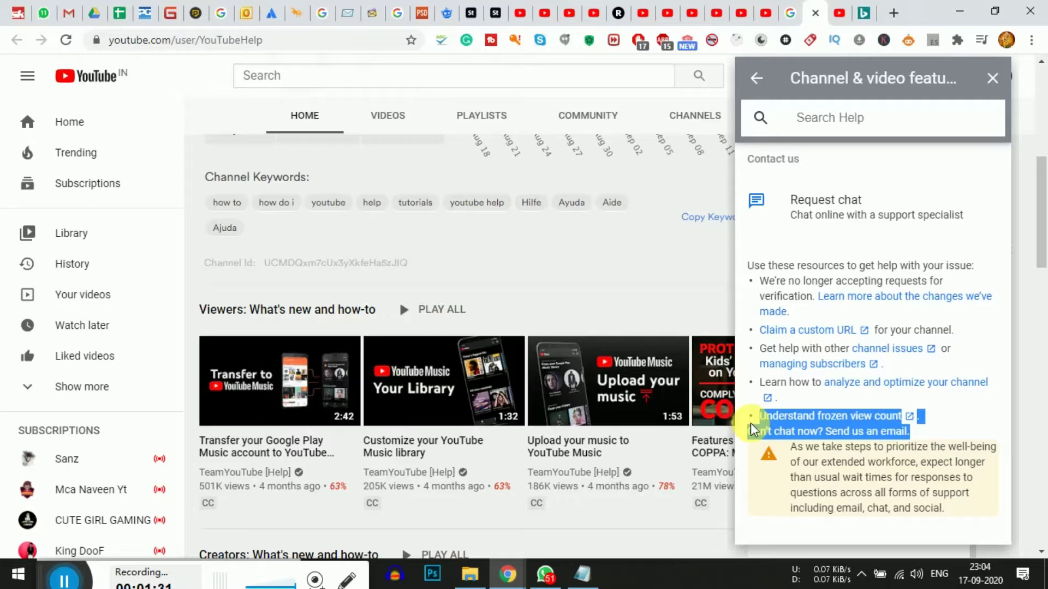
left_click(946, 428)
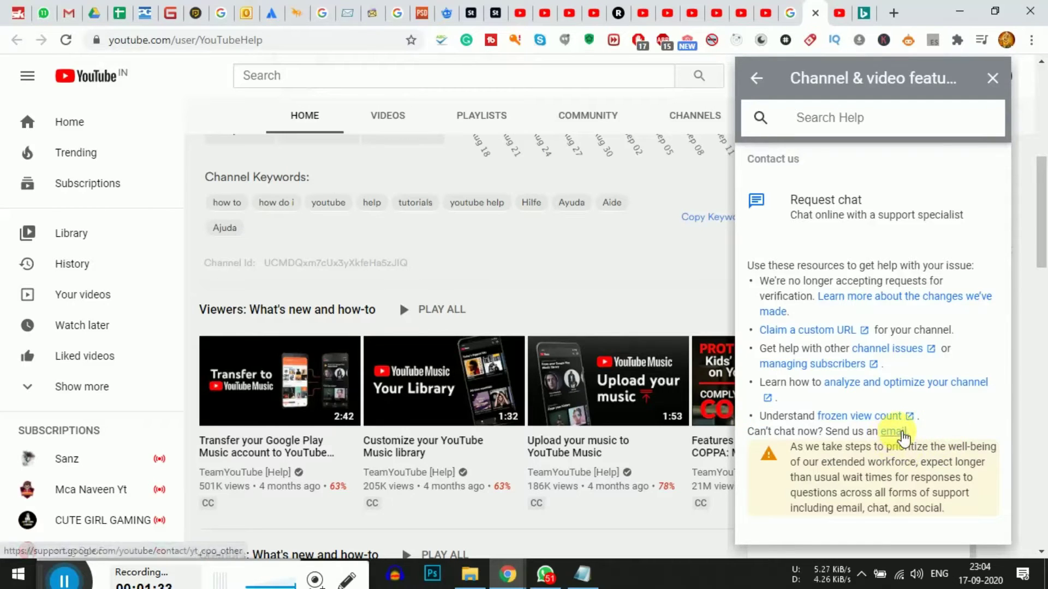
left_click(894, 433)
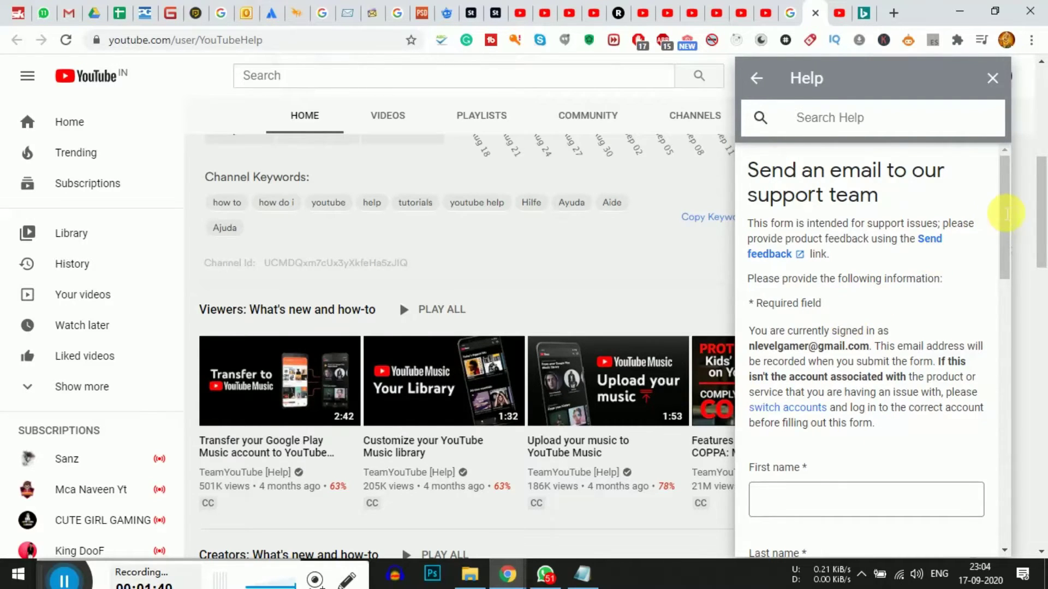
scroll(1010, 218, "down", 2)
scroll(1009, 234, "down", 2)
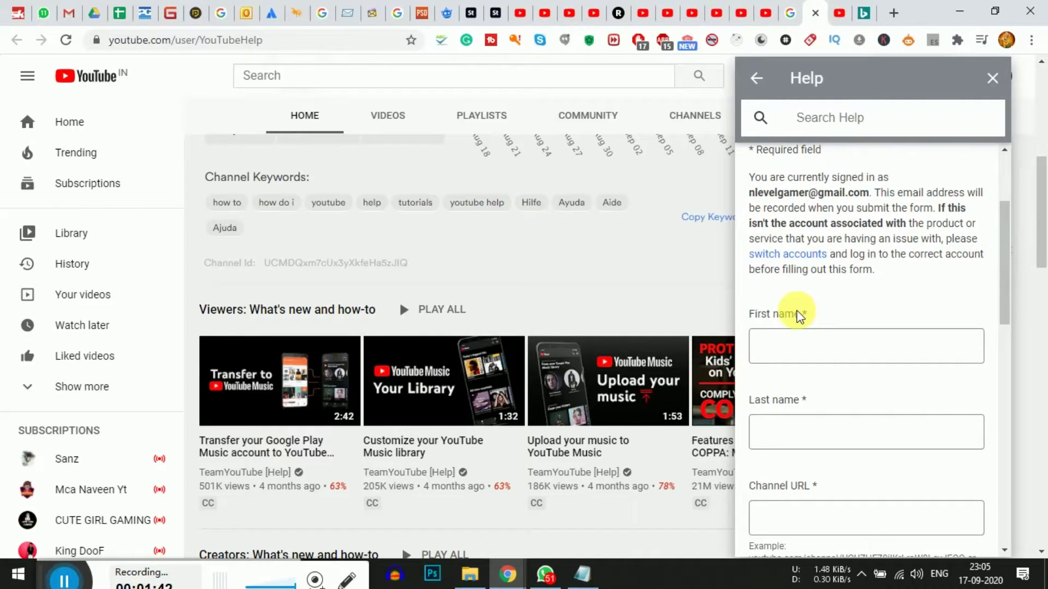
scroll(779, 311, "down", 4)
scroll(777, 262, "down", 2)
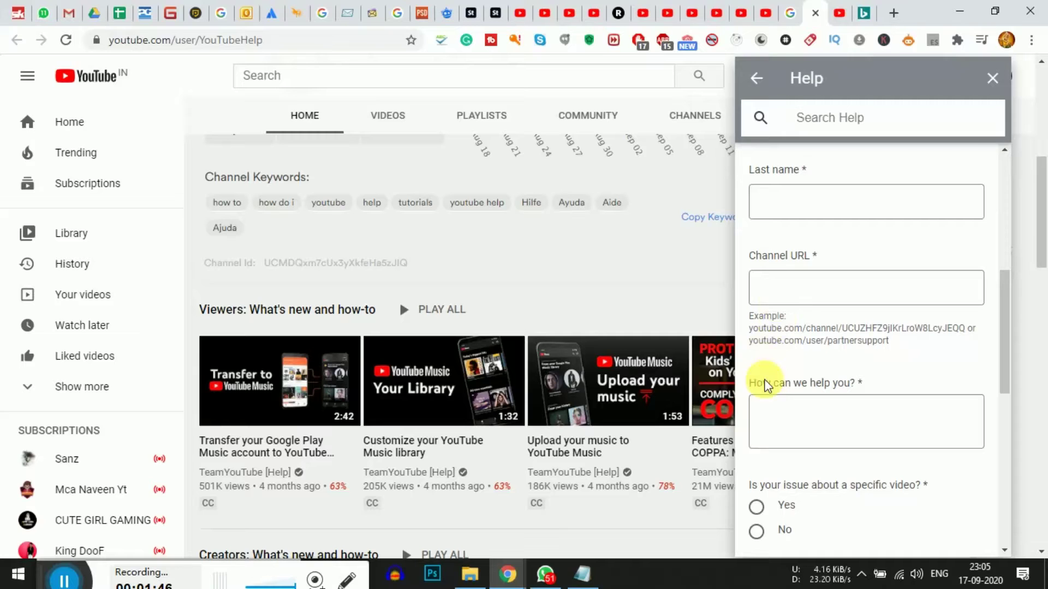
scroll(764, 390, "down", 4)
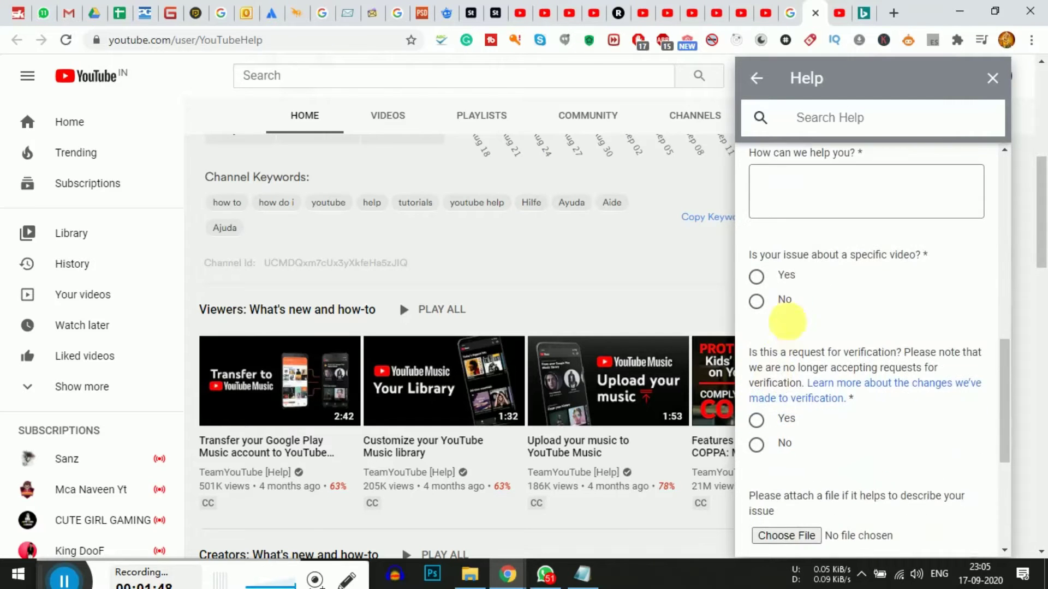
- Review the filled form, focus Video ID, then select the removed video's page URL
left_click(840, 11)
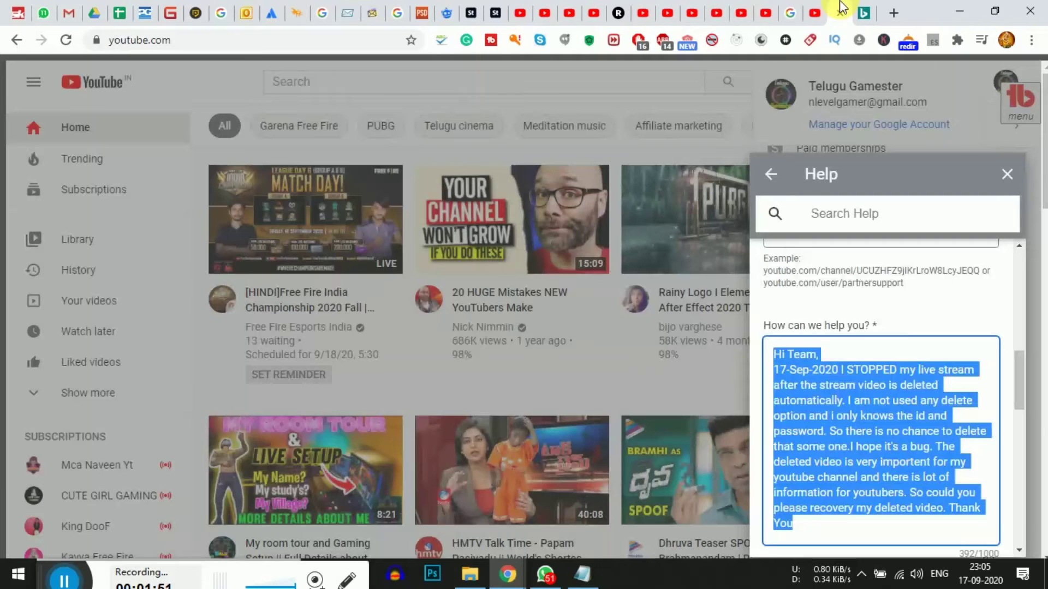
scroll(889, 369, "up", 10)
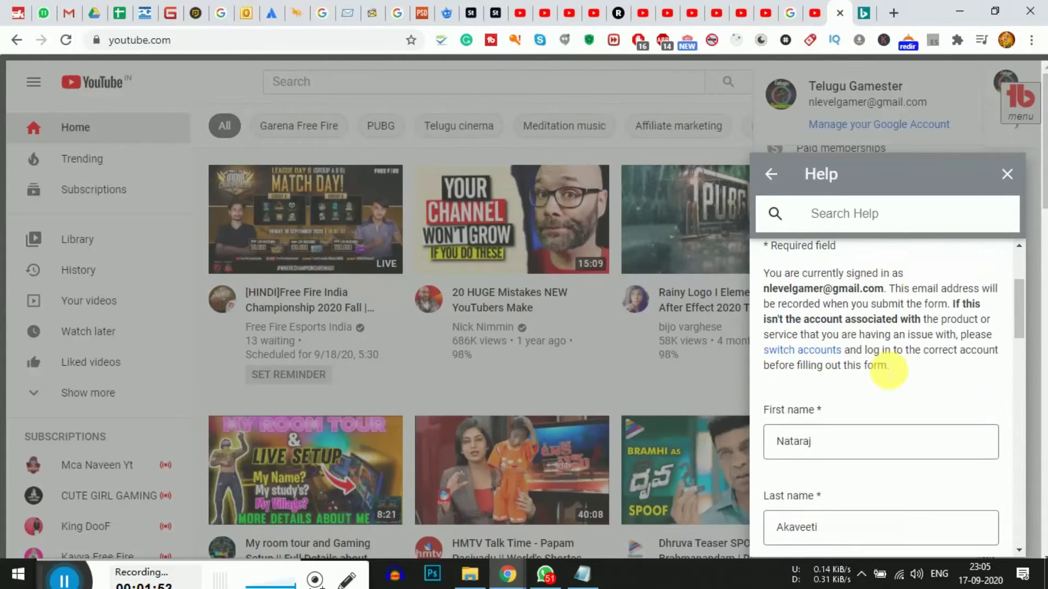
scroll(889, 373, "down", 10)
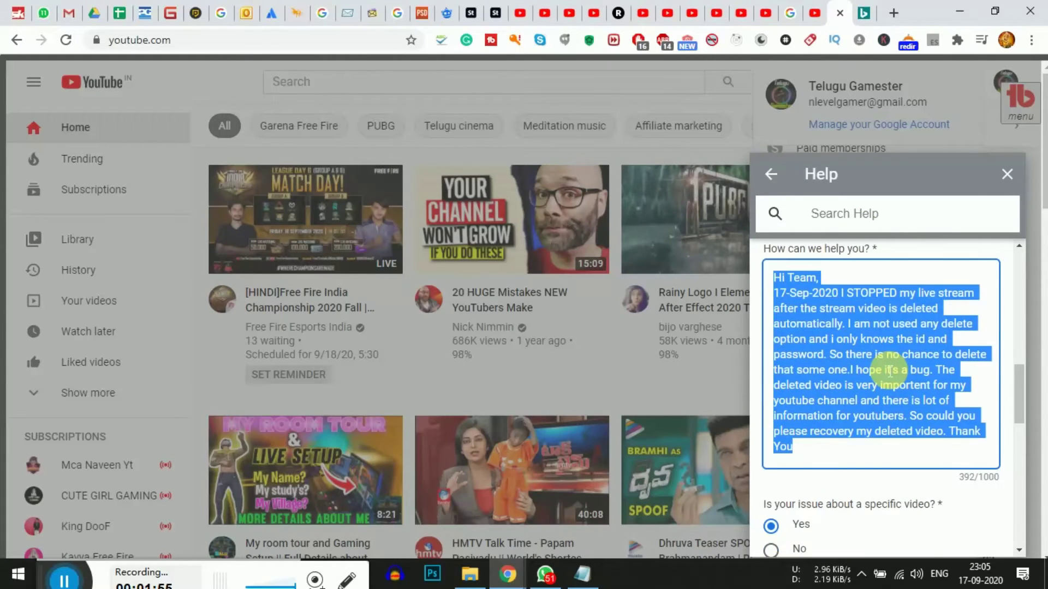
scroll(889, 372, "up", 4)
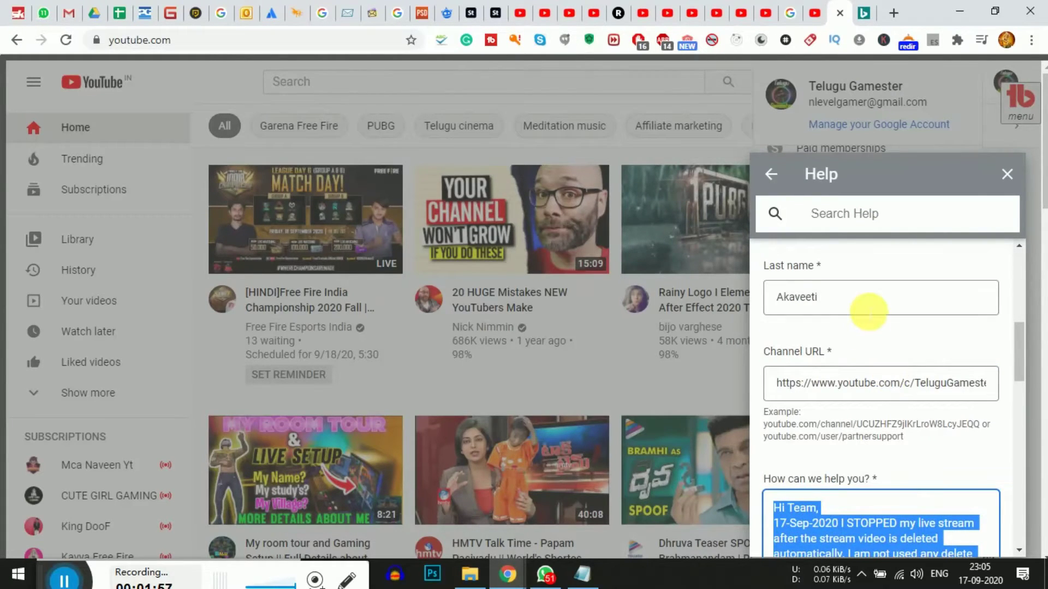
scroll(858, 389, "down", 4)
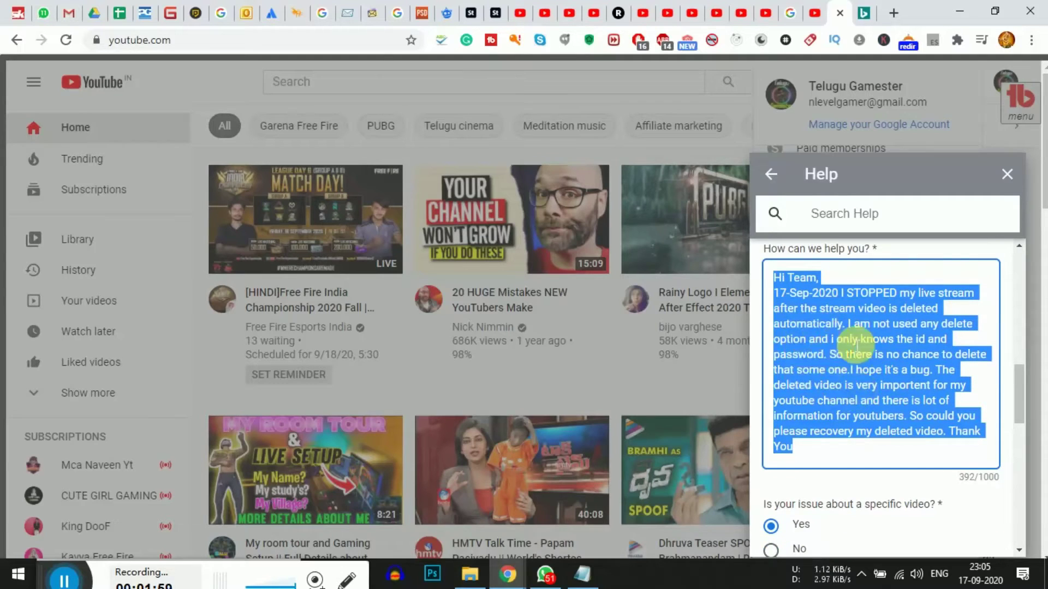
scroll(849, 377, "down", 4)
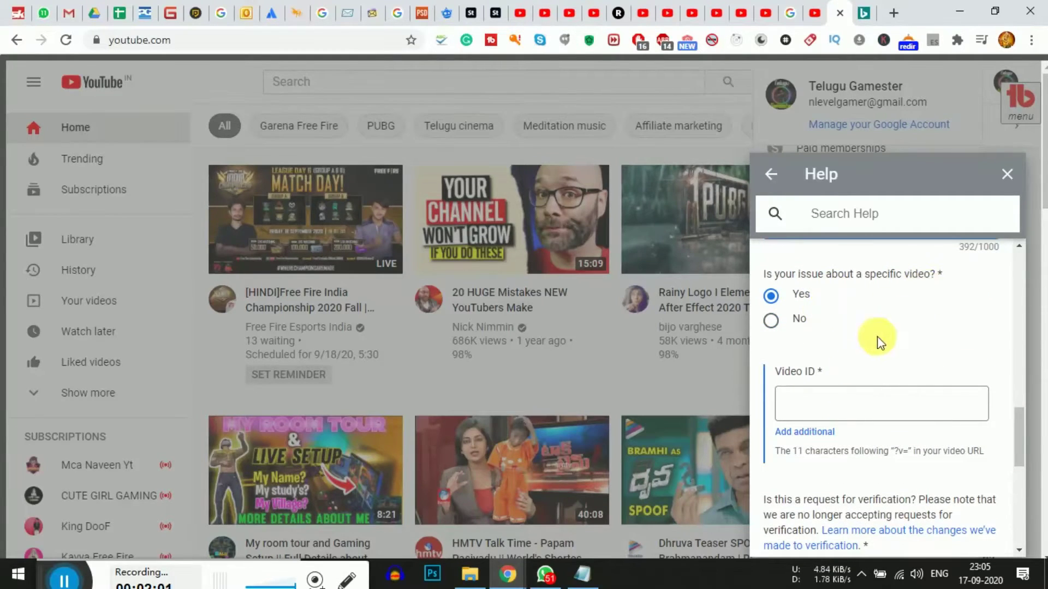
left_click(838, 409)
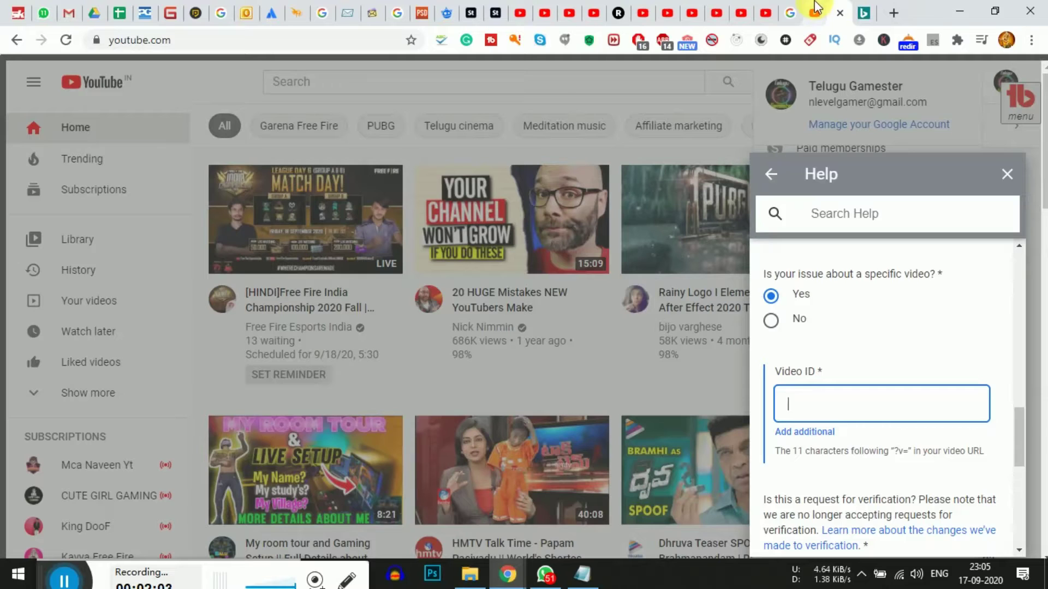
left_click(569, 8)
left_click(329, 44)
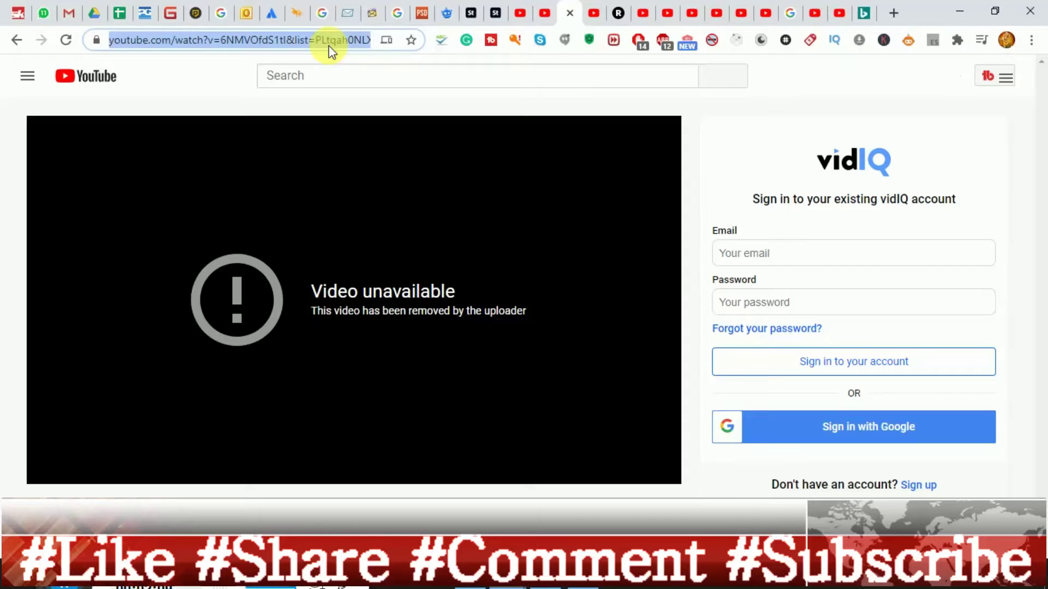
- Load the video URL in a new incognito window to confirm it's removed, then return to the form
left_click(1030, 42)
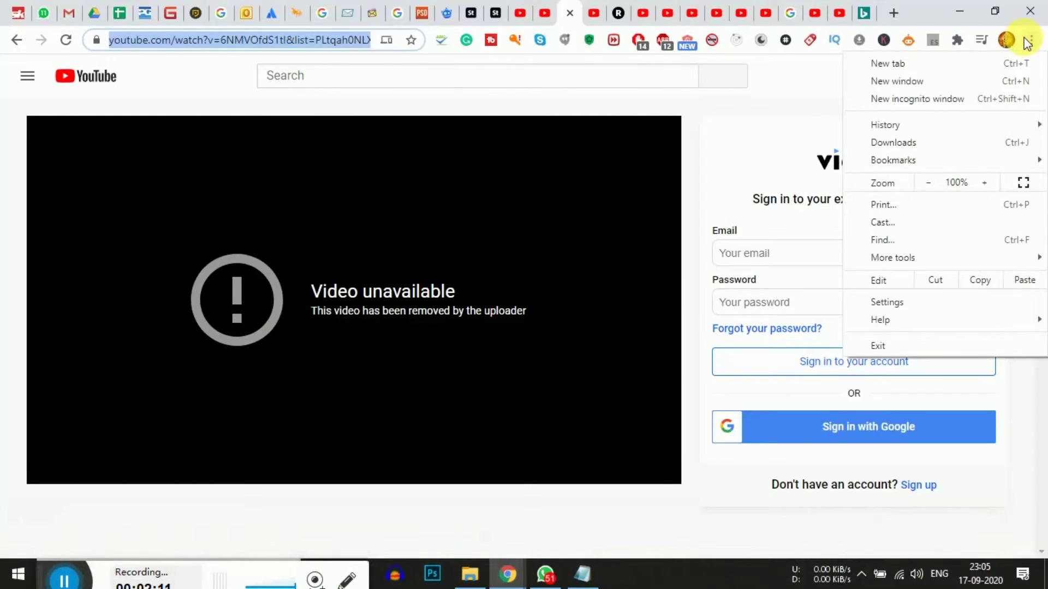
left_click(994, 99)
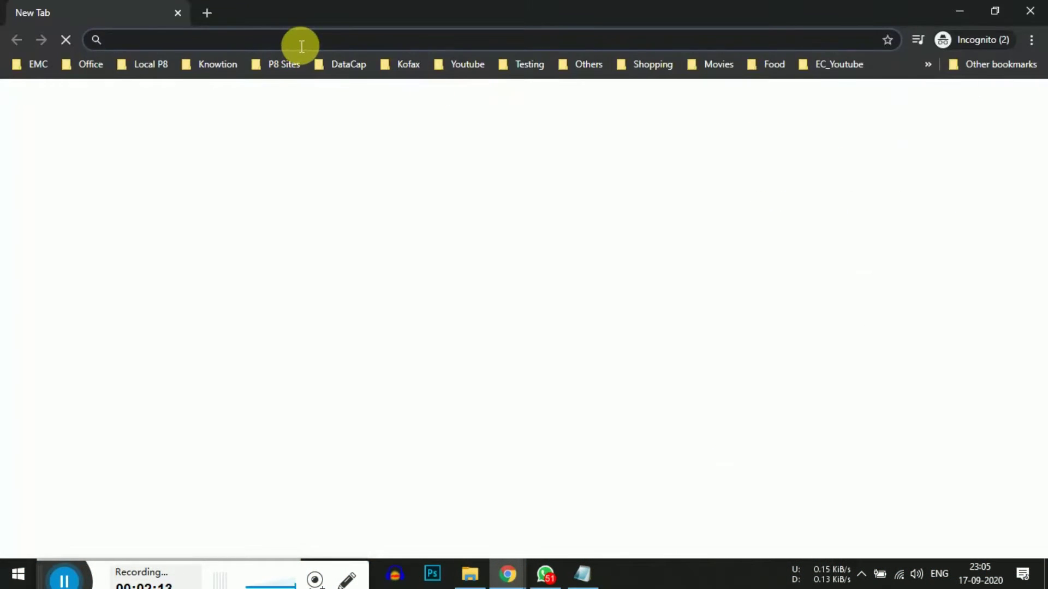
type("https://www.youtube.com/watch?v=6NMVOfdS1tl&list=PLtqah0NLXNXJNF-d0twMH0aRhXIrNkMGX&index=76&ab_channel=TeluguGamesterTeluguGamester")
key("Return")
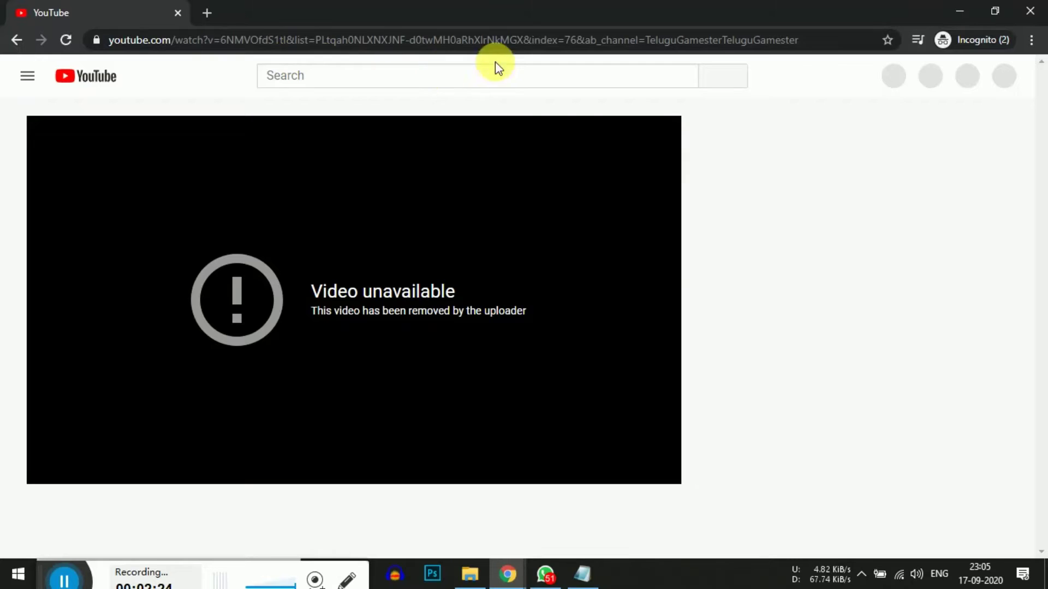
left_click(965, 9)
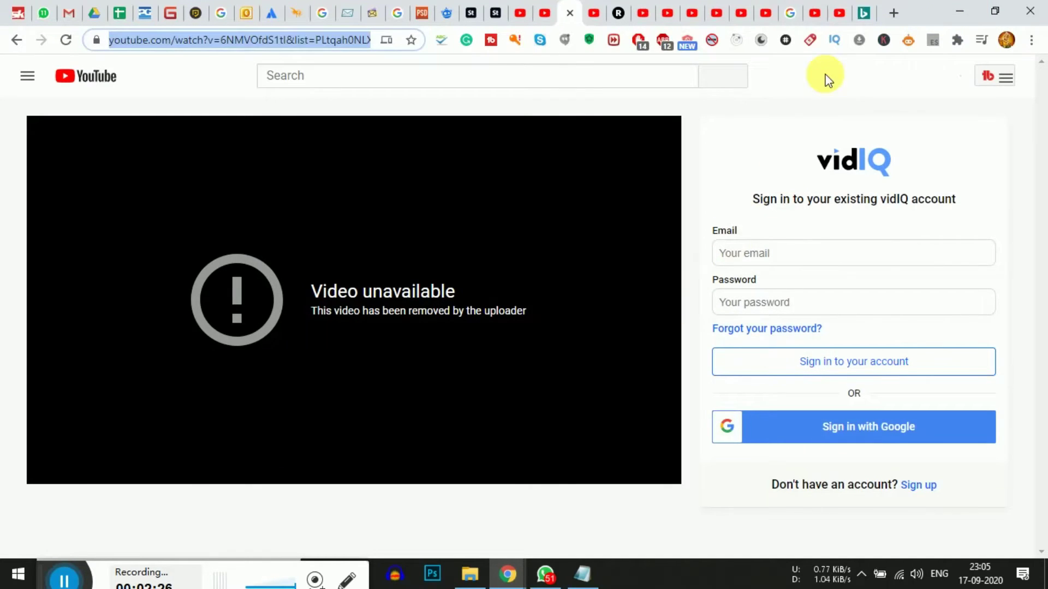
left_click(839, 10)
- Paste the deleted video's link into the Video ID field
left_click(832, 415)
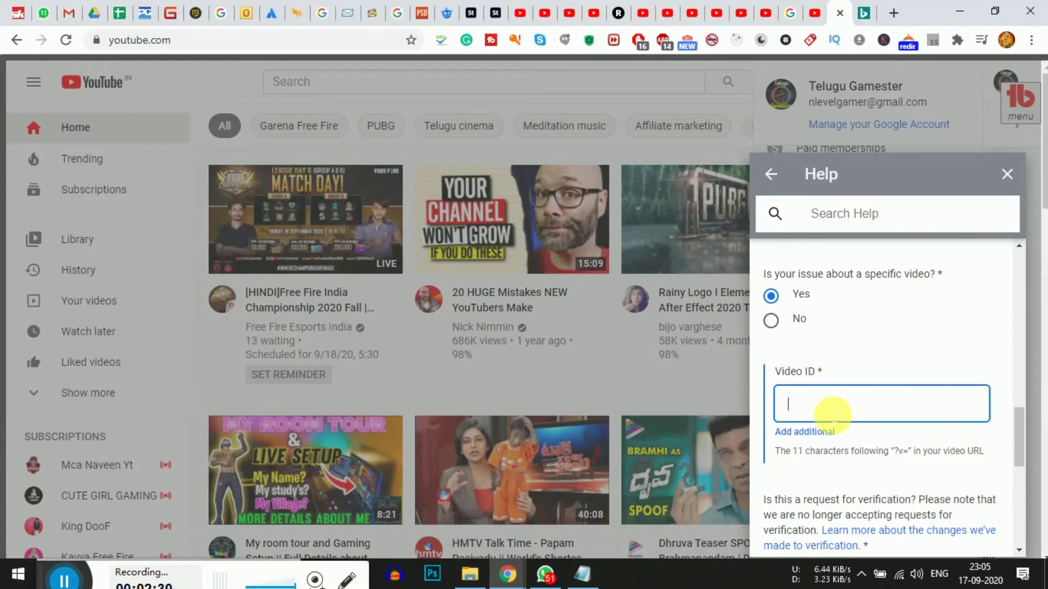
key("ctrl+v")
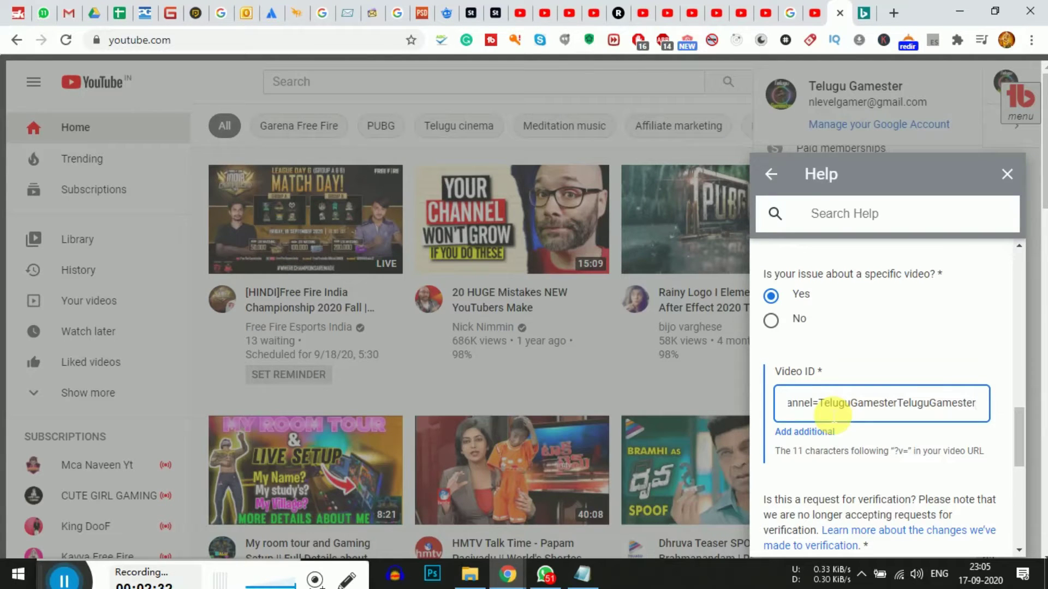
scroll(861, 384, "down", 5)
scroll(861, 381, "up", 3)
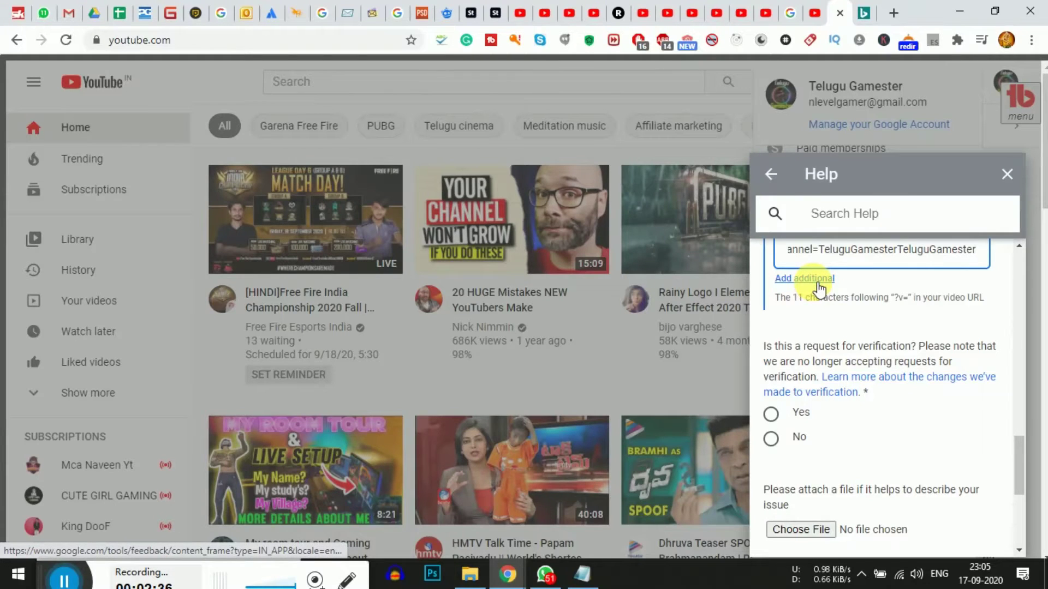
scroll(819, 287, "up", 1)
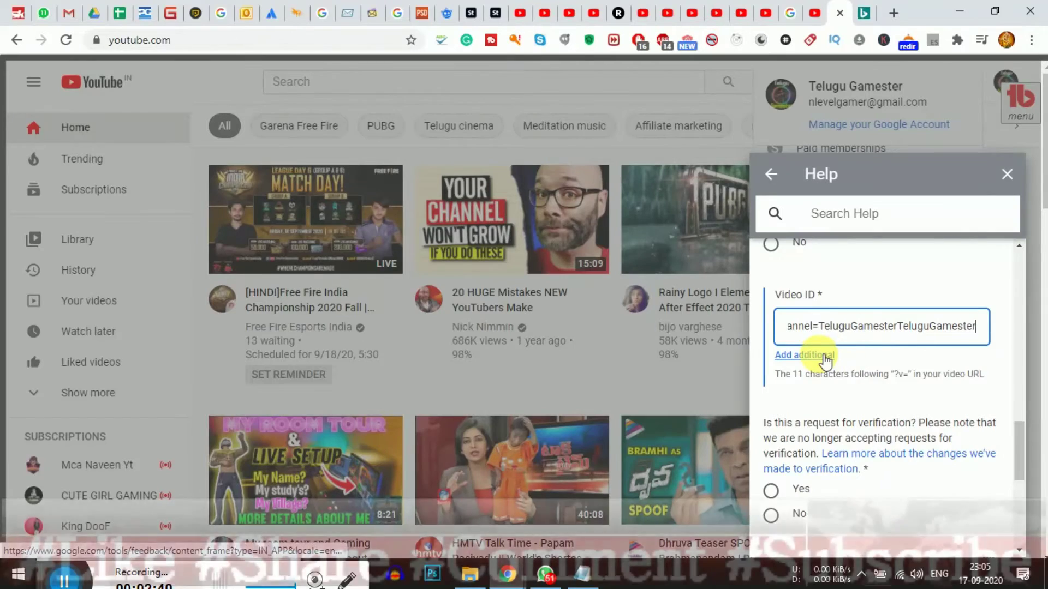
scroll(824, 354, "down", 3)
scroll(889, 351, "up", 1)
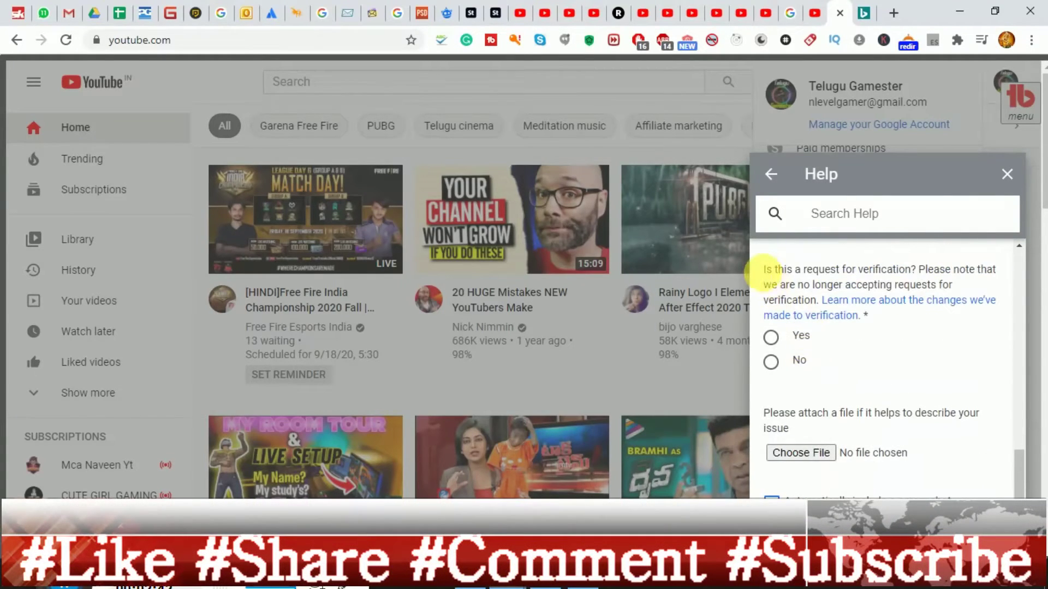
- Answer Yes to the verification question
left_click_drag(764, 270, 953, 285)
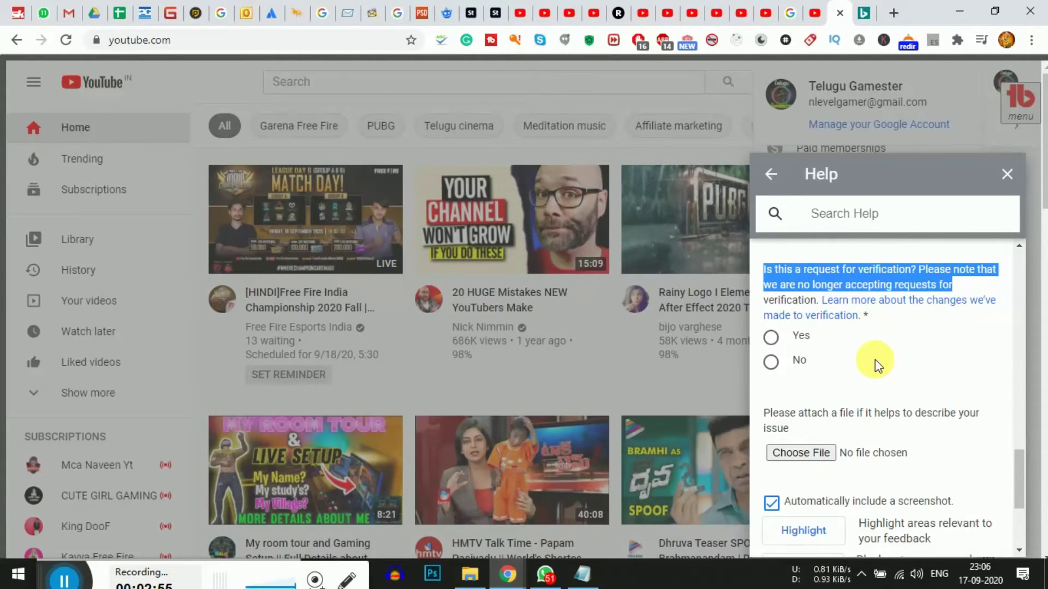
left_click(806, 340)
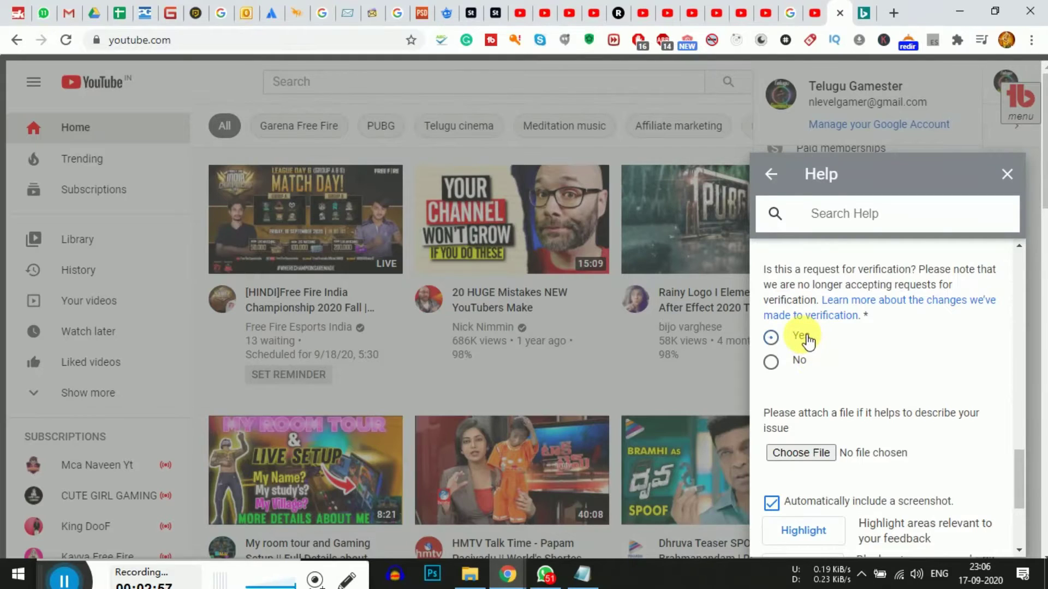
scroll(894, 364, "down", 3)
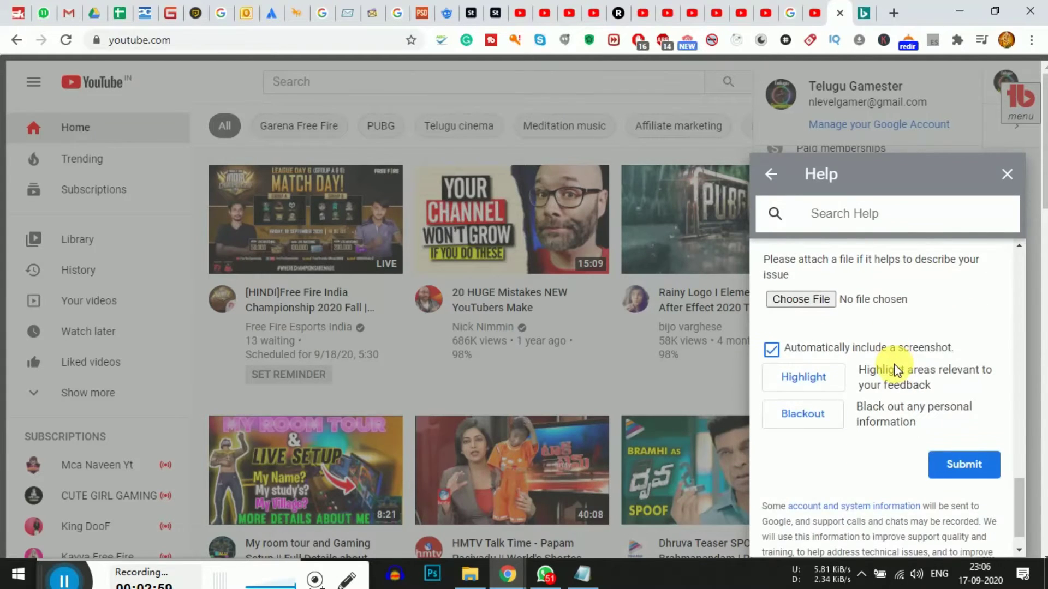
scroll(873, 371, "up", 1)
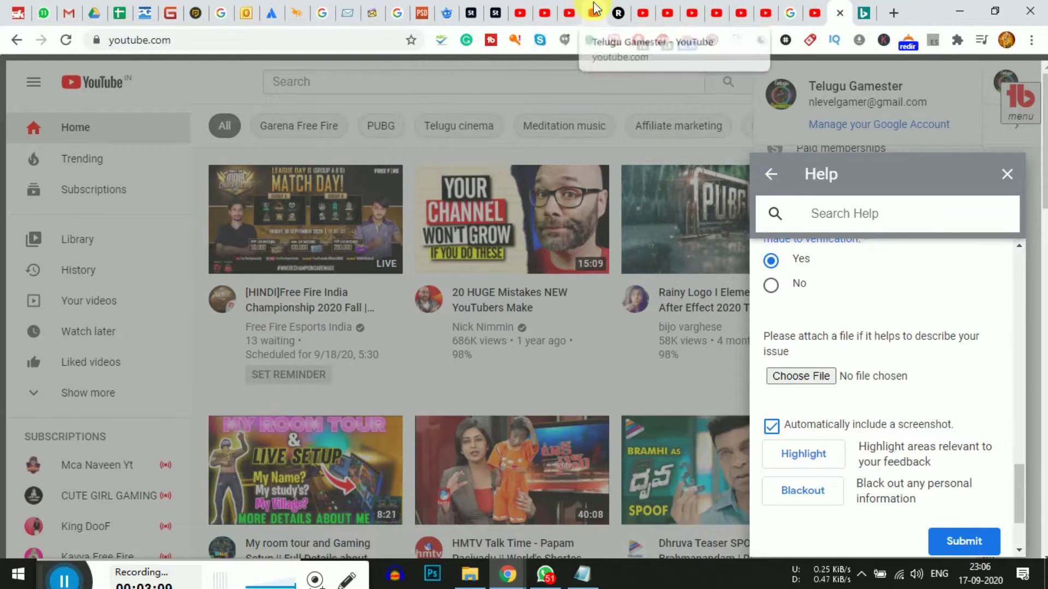
- Bring the incognito 'Video unavailable' window forward and open Windows search
left_click(636, 524)
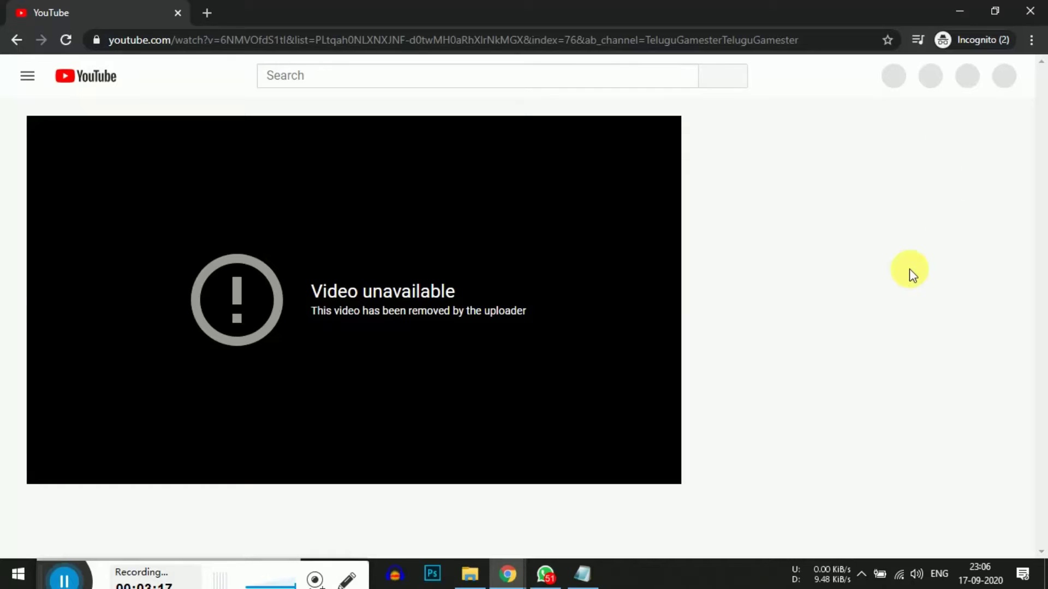
left_click(38, 580)
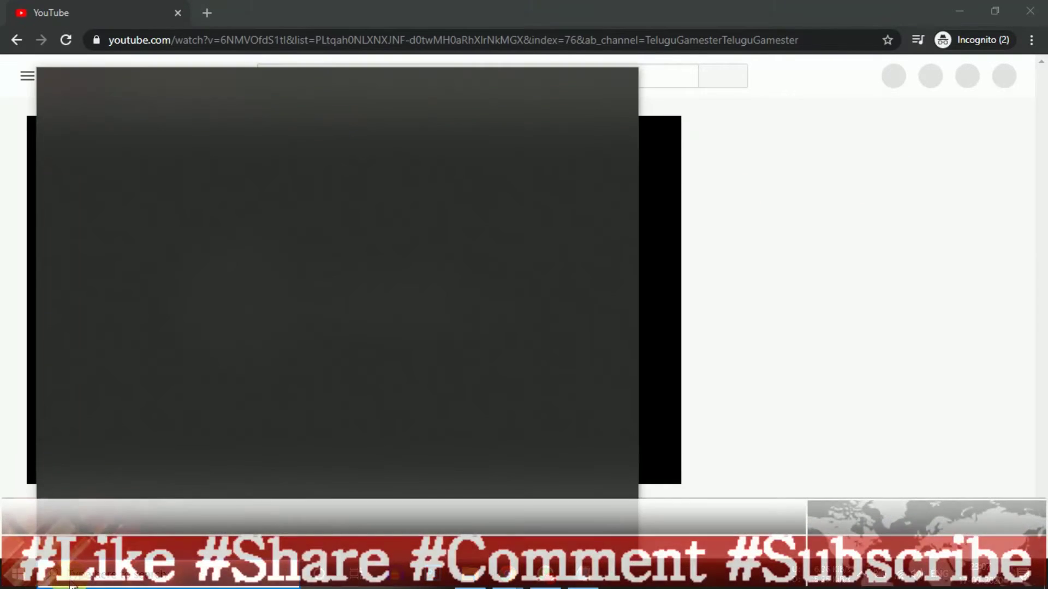
- Open Paint and paste the screenshot of the unavailable video page onto the canvas
type("paint")
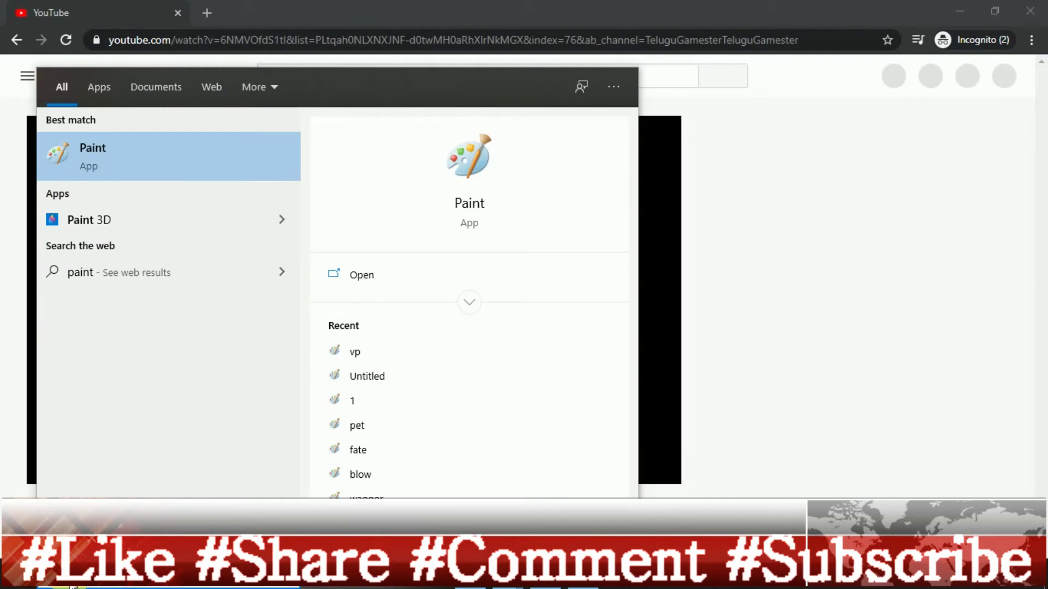
key("Escape")
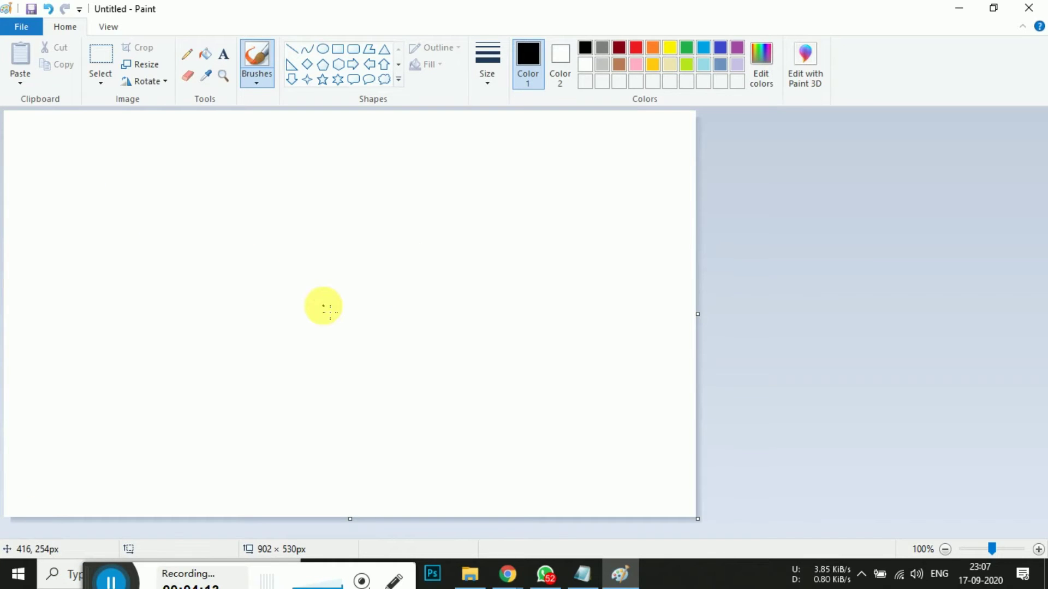
left_click(959, 8)
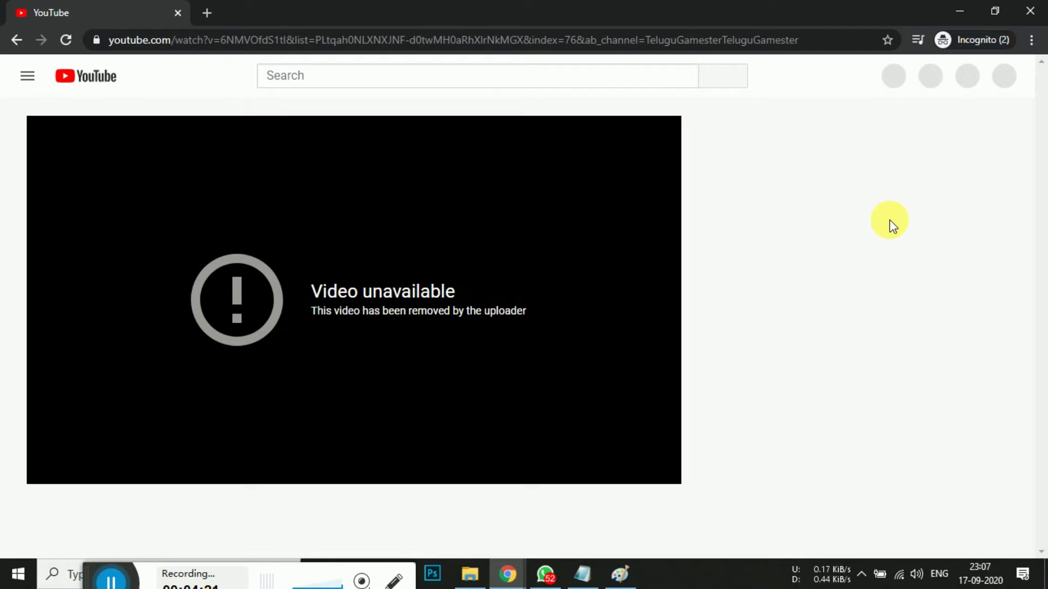
left_click(619, 574)
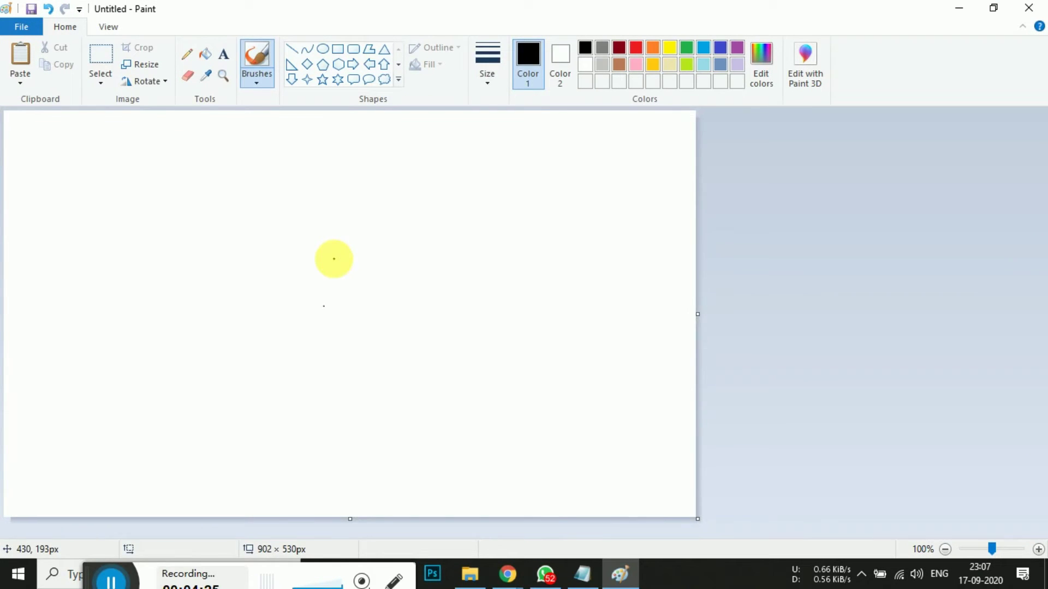
key("ctrl+v")
scroll(382, 286, "down", 3)
scroll(388, 294, "up", 3)
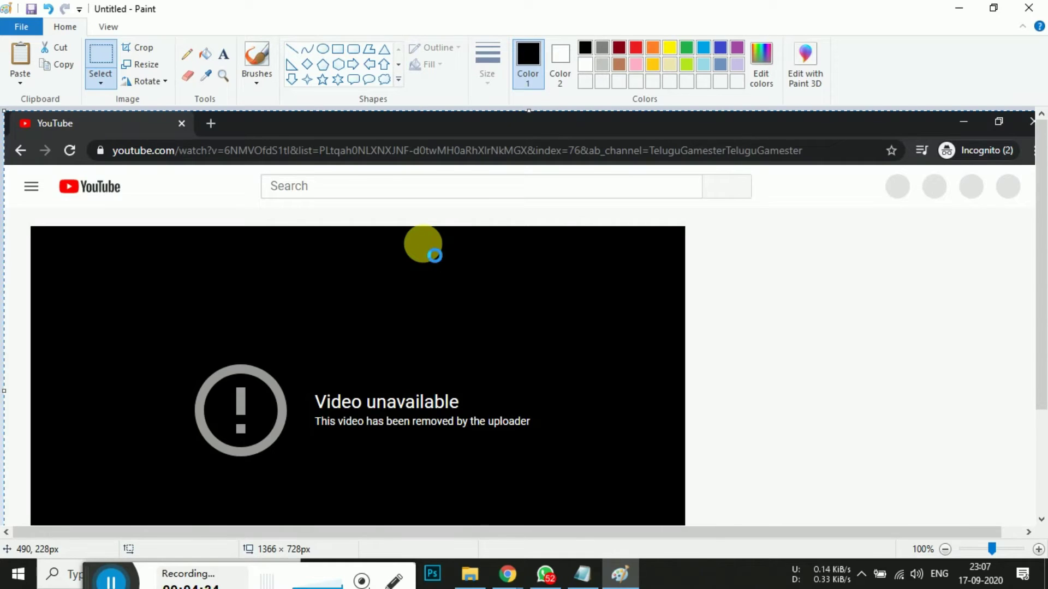
- Save the image to the Desktop as 'Del video' PNG
key("ctrl+s")
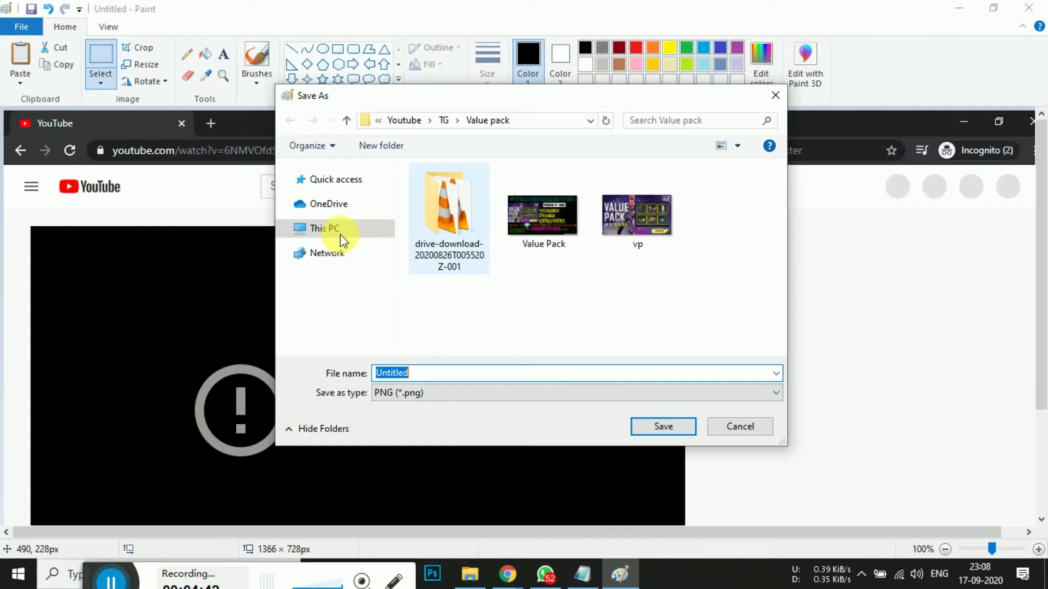
left_click(354, 218)
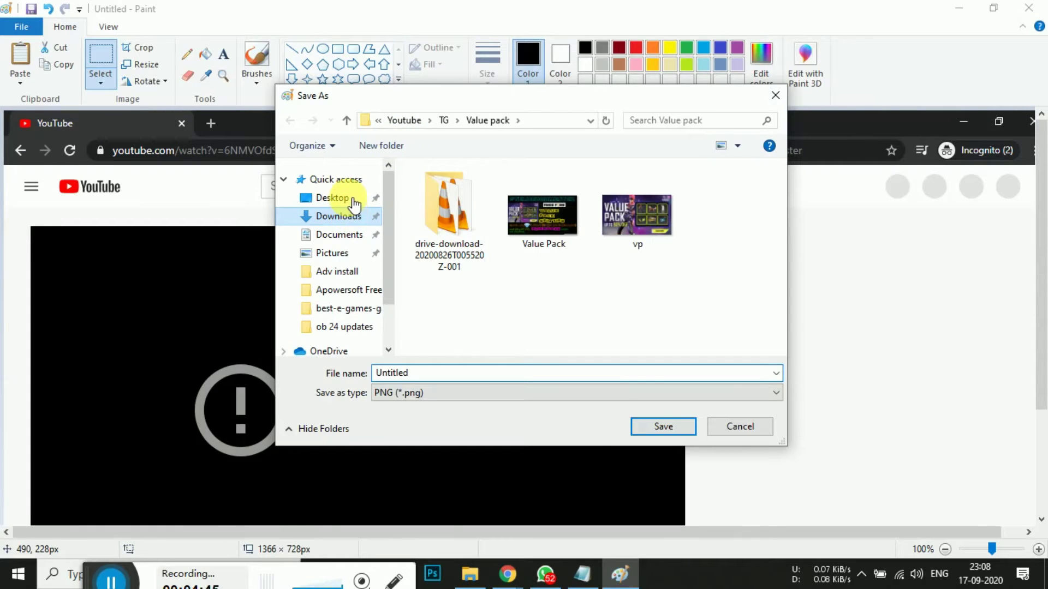
left_click(341, 197)
left_click(458, 376)
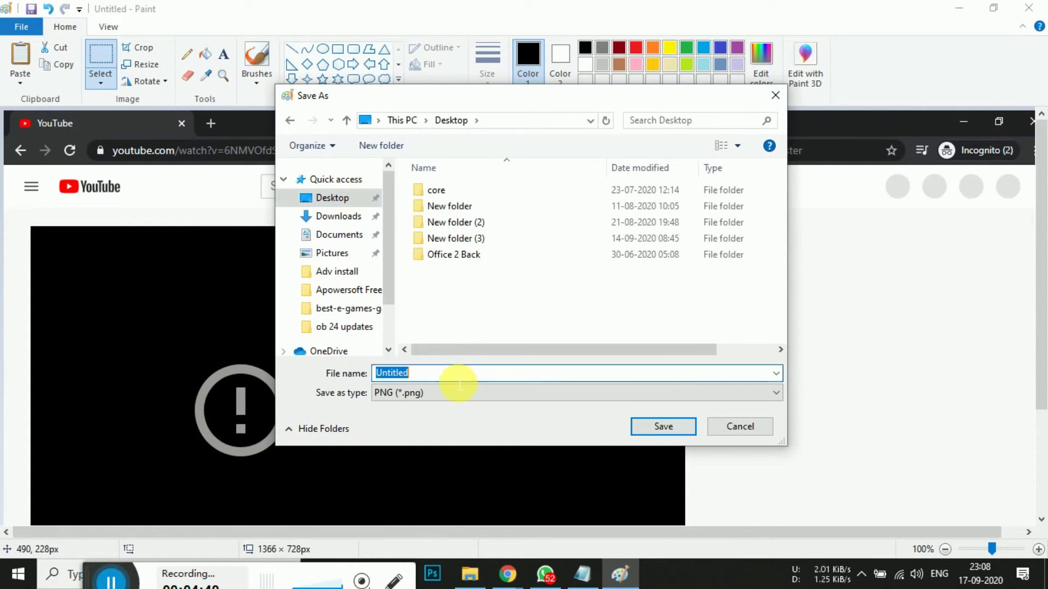
type("Del video")
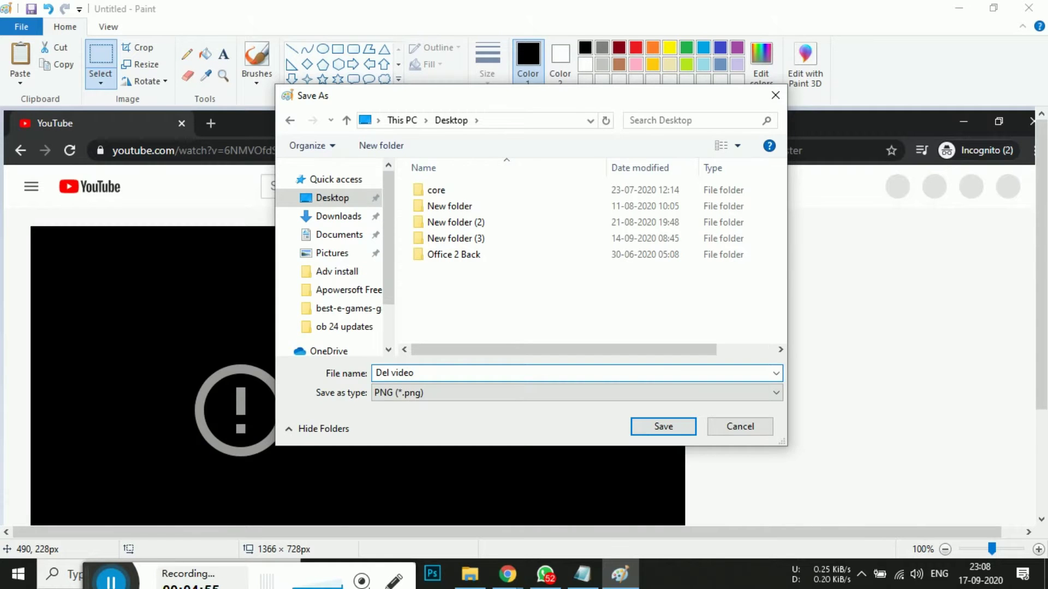
key("Return")
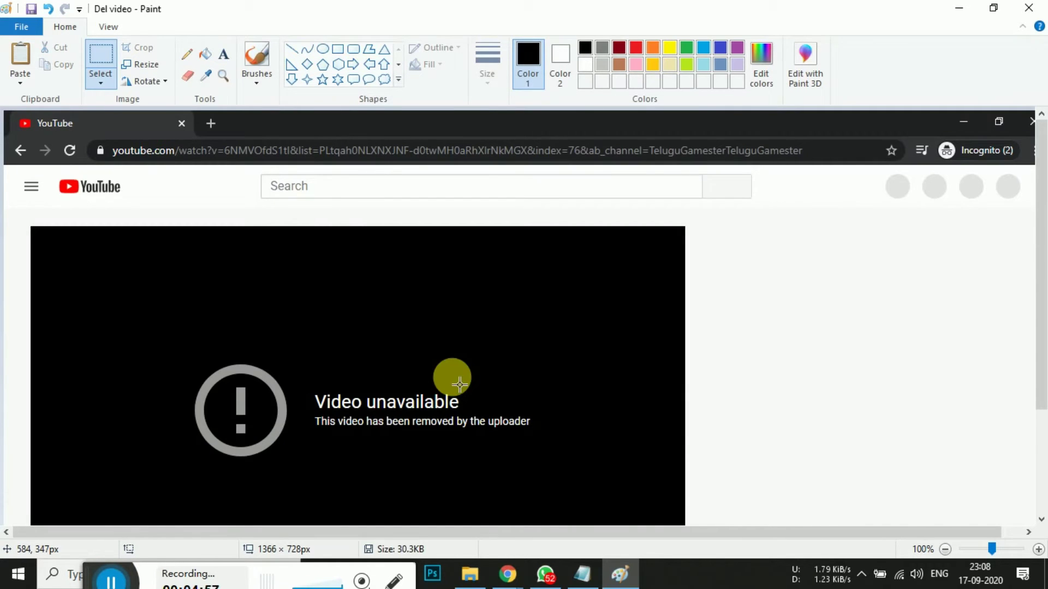
- Attach Del video.png from the Desktop to the support email form
left_click(960, 15)
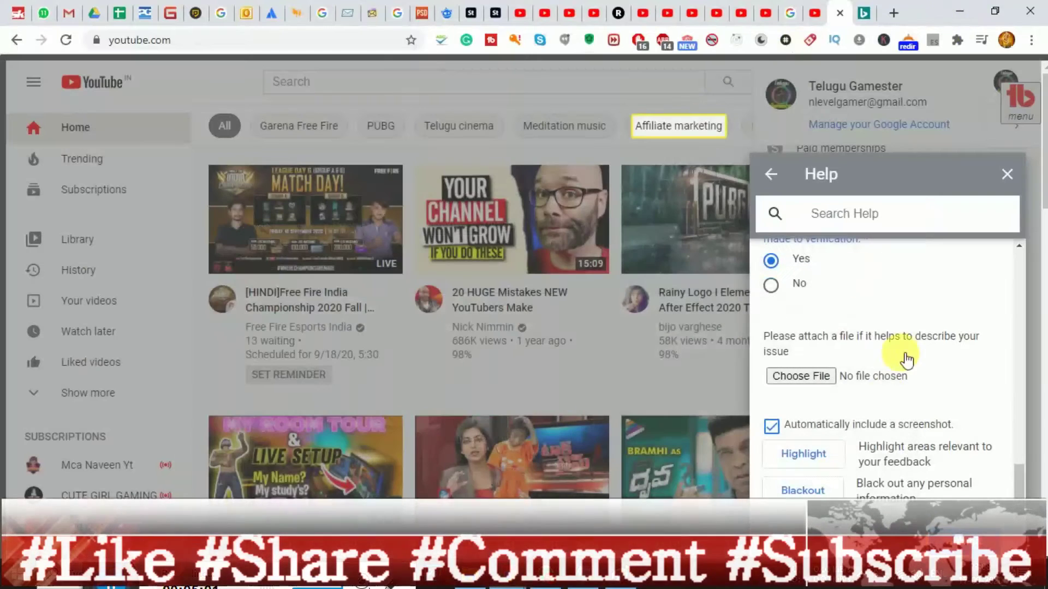
left_click(811, 382)
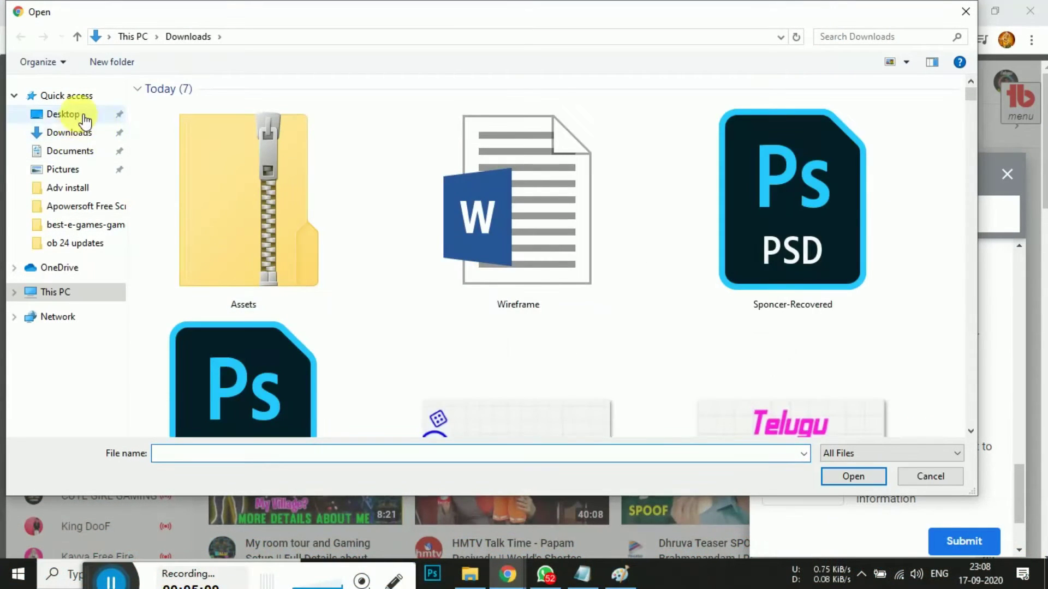
left_click(76, 113)
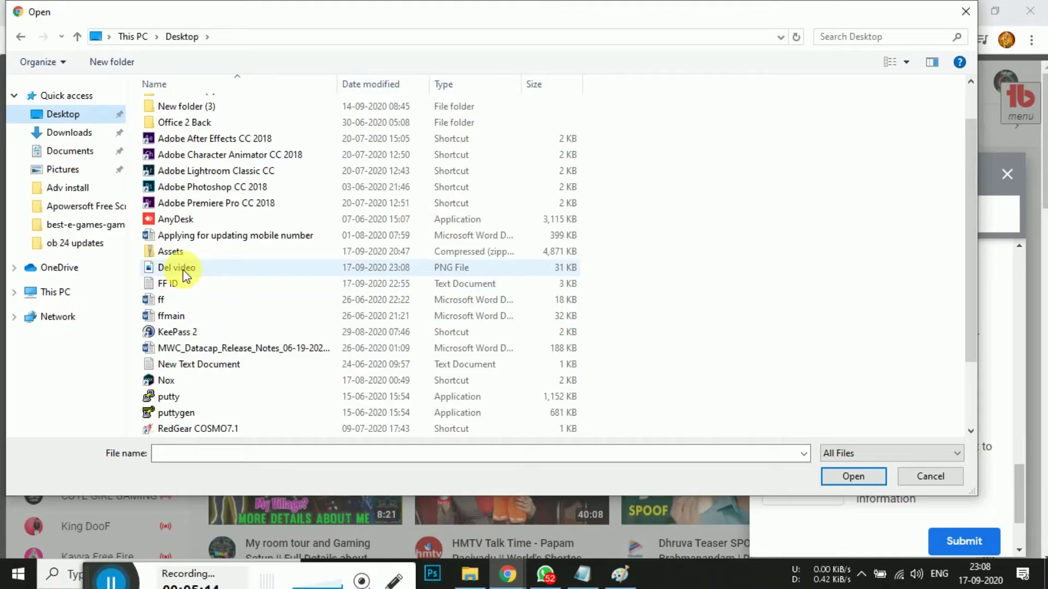
left_click(182, 267)
double_click(182, 268)
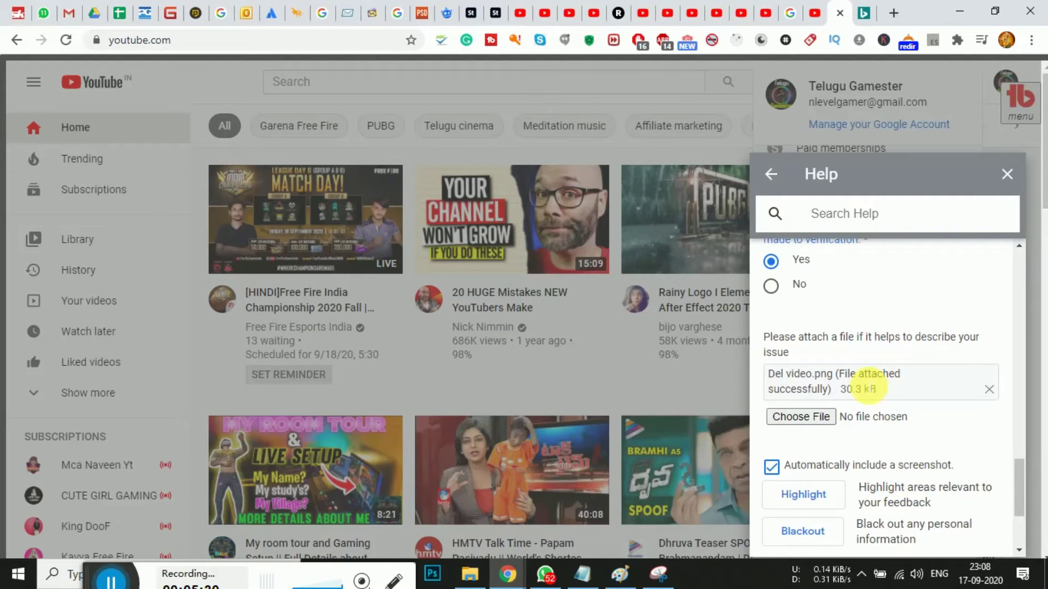
scroll(866, 398, "up", 1)
scroll(893, 445, "down", 2)
scroll(893, 442, "down", 2)
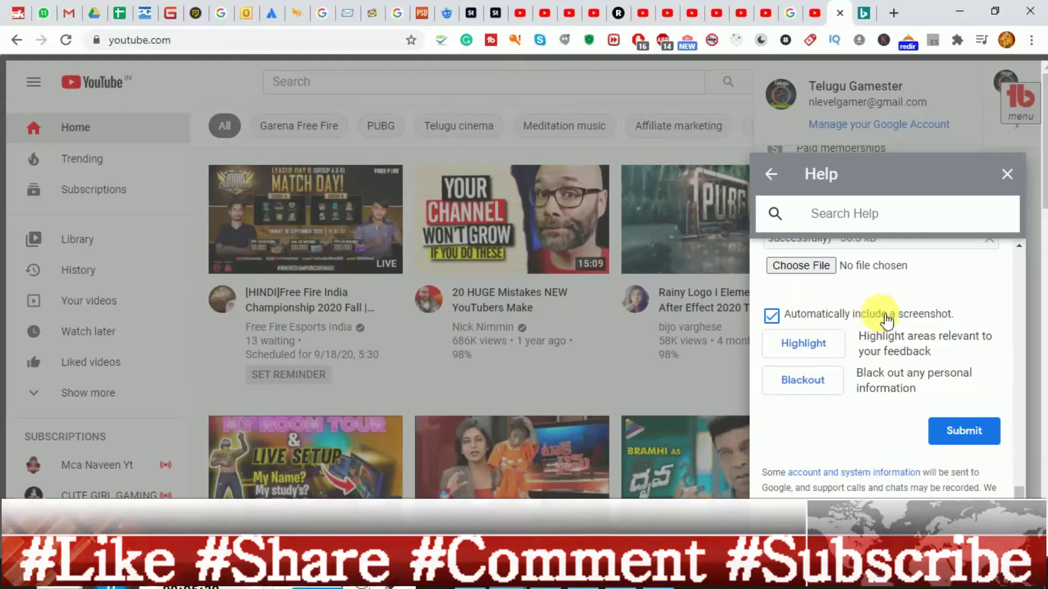
- Submit the YouTube help request and highlight the thank-you confirmation message
left_click(950, 430)
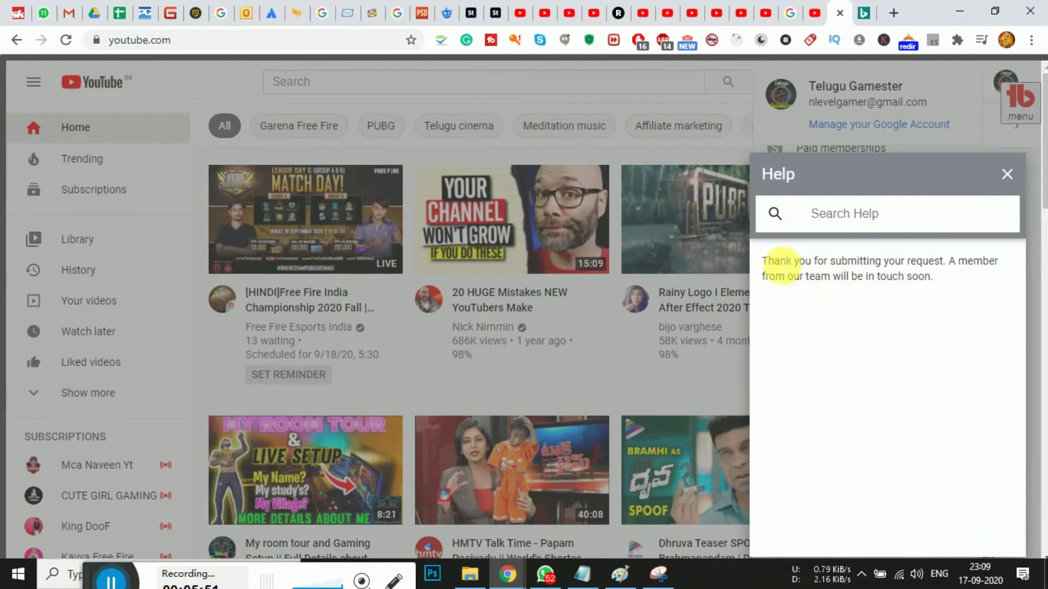
left_click_drag(937, 280, 776, 270)
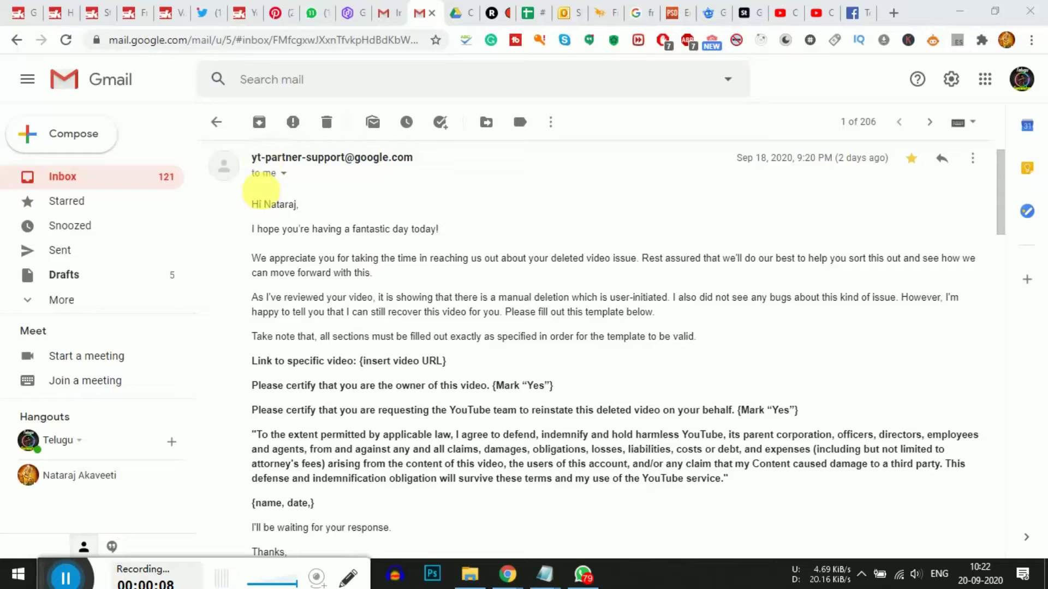
- Read through the body of support's reply containing the reinstatement template
left_click_drag(252, 206, 807, 486)
left_click(488, 278)
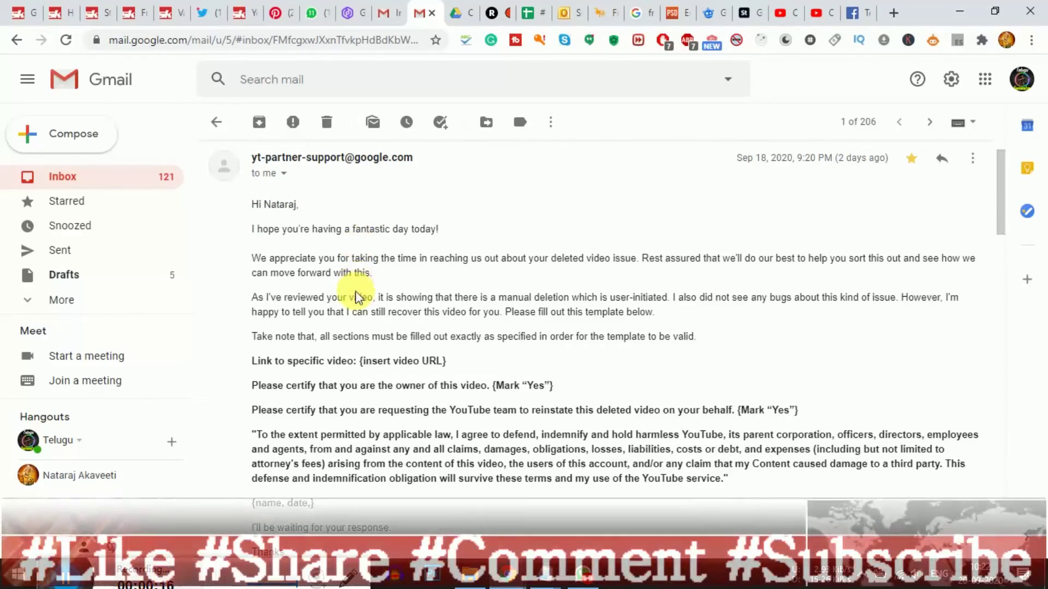
scroll(355, 290, "down", 2)
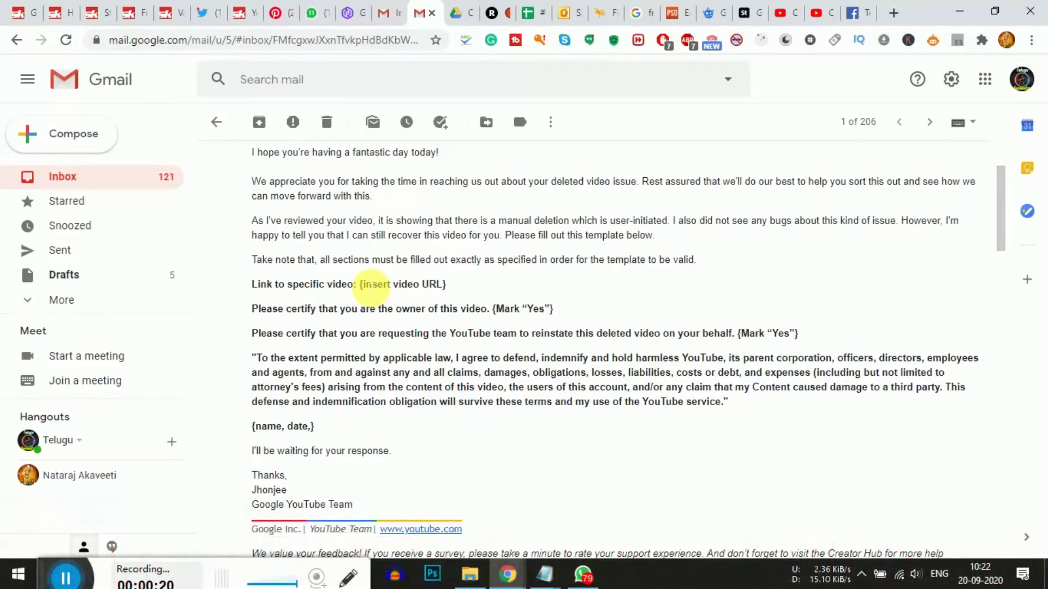
- Highlight the {insert video URL} placeholder, then switch to the incognito Chrome window
left_click_drag(362, 285, 444, 286)
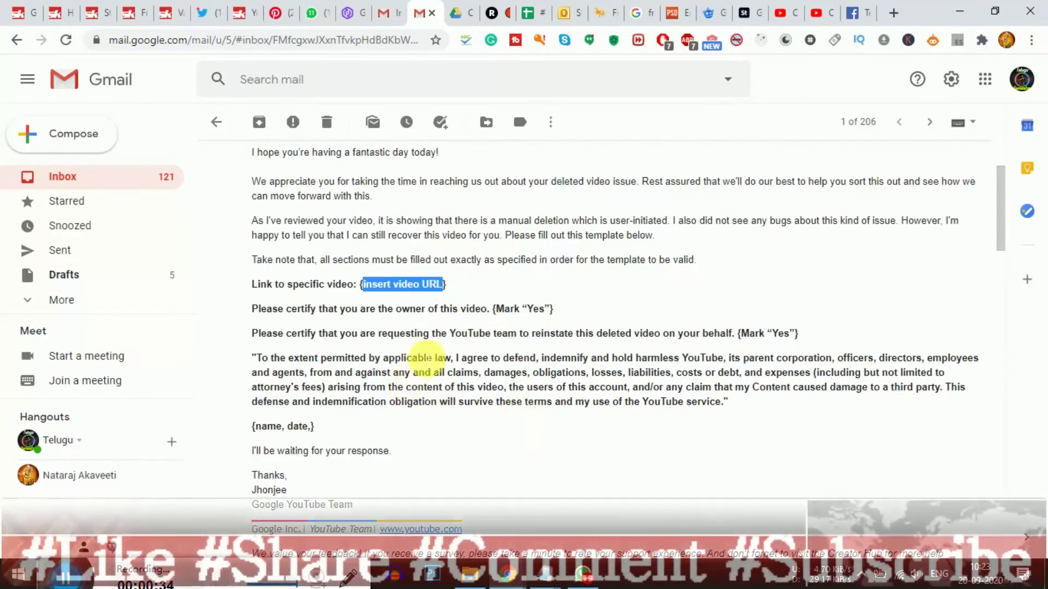
left_click(518, 308)
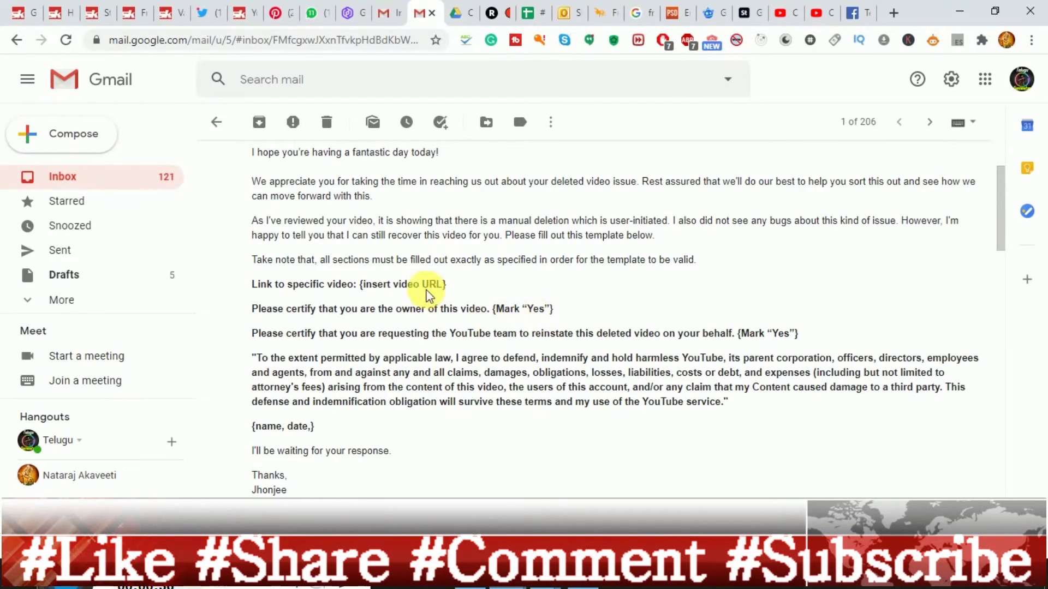
left_click_drag(360, 285, 448, 287)
left_click(508, 574)
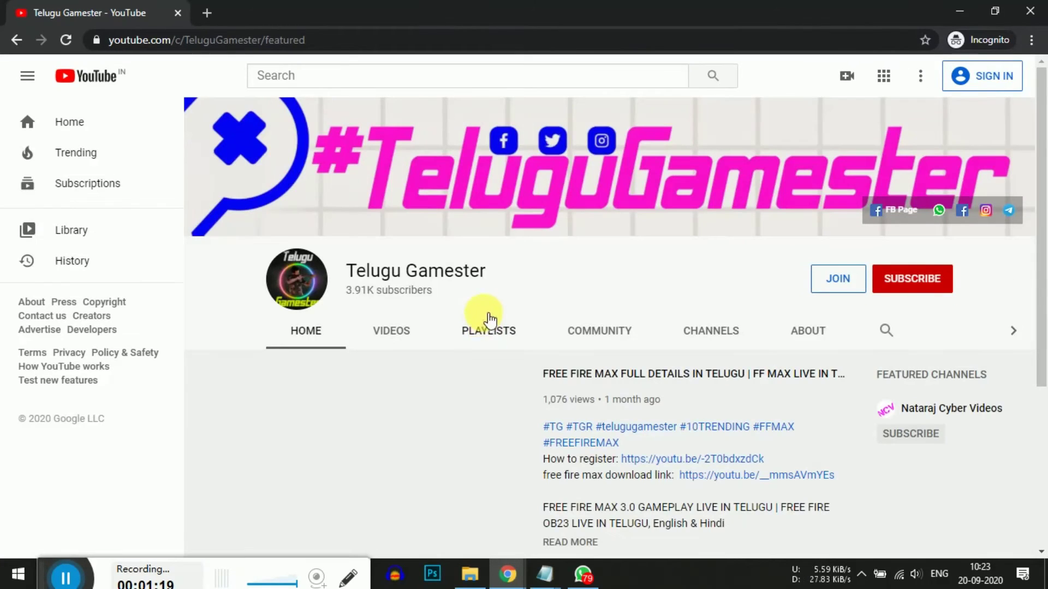
- Show the channel's playlists and start the Free Fire Live Mobile Game playlist
left_click(496, 333)
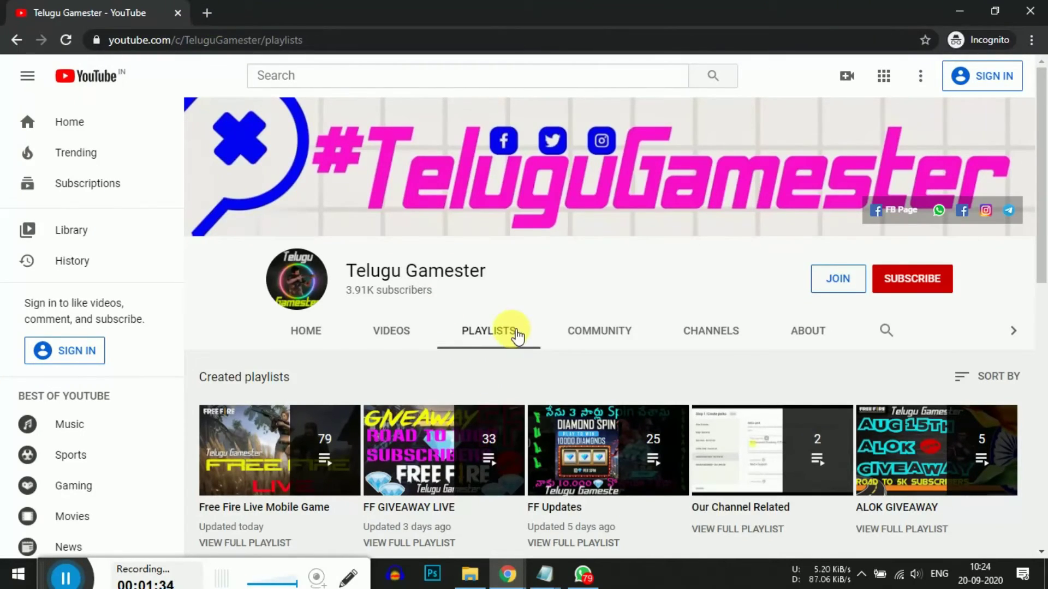
scroll(491, 349, "down", 1)
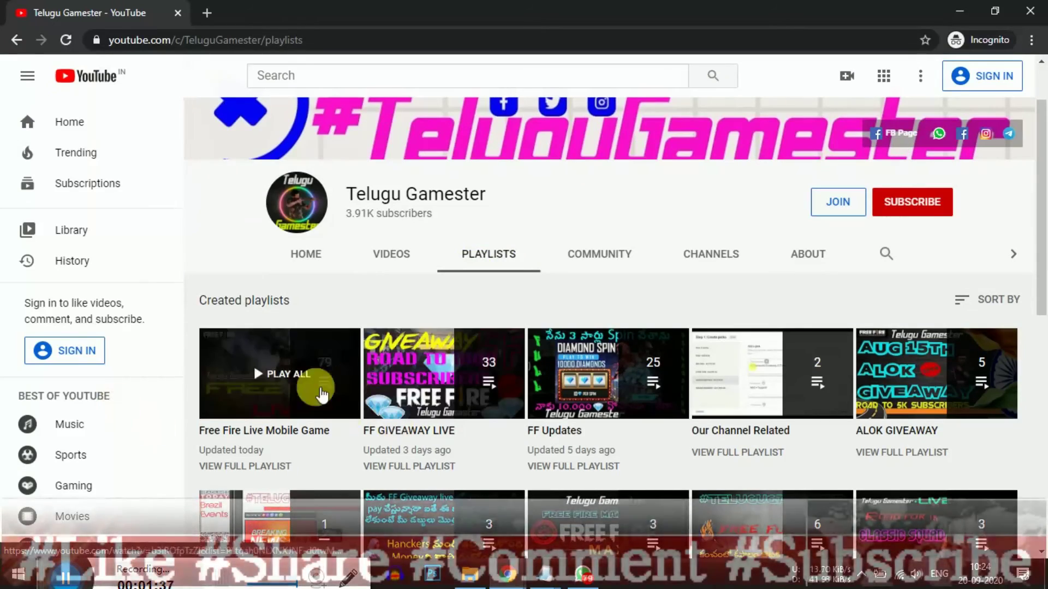
left_click(260, 403)
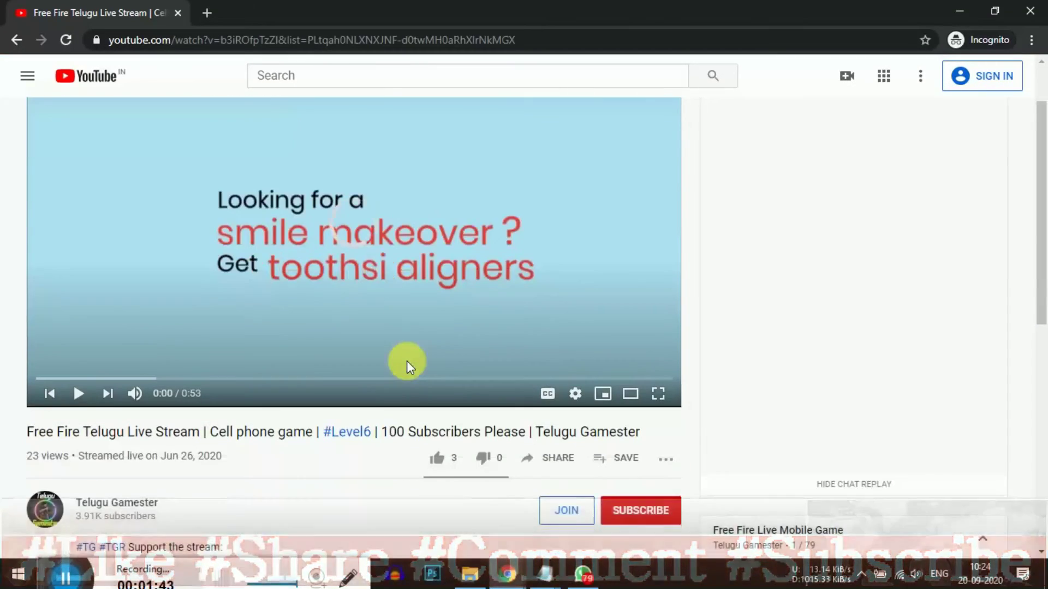
- Find the deleted video, item 53, in the playlist, open it and select its address
scroll(407, 361, "down", 10)
scroll(807, 355, "up", 5)
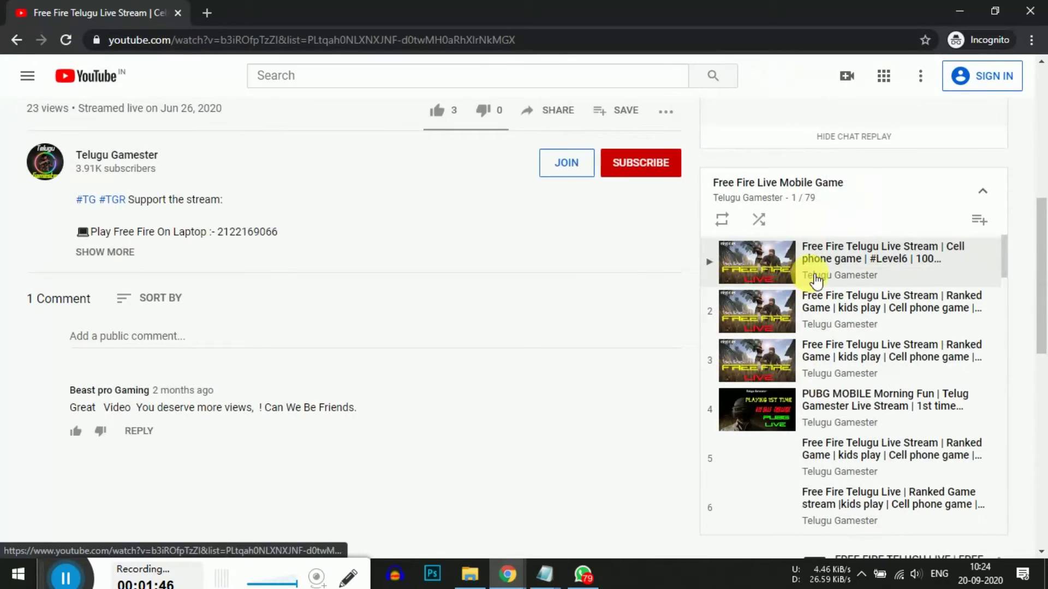
scroll(852, 327, "down", 5)
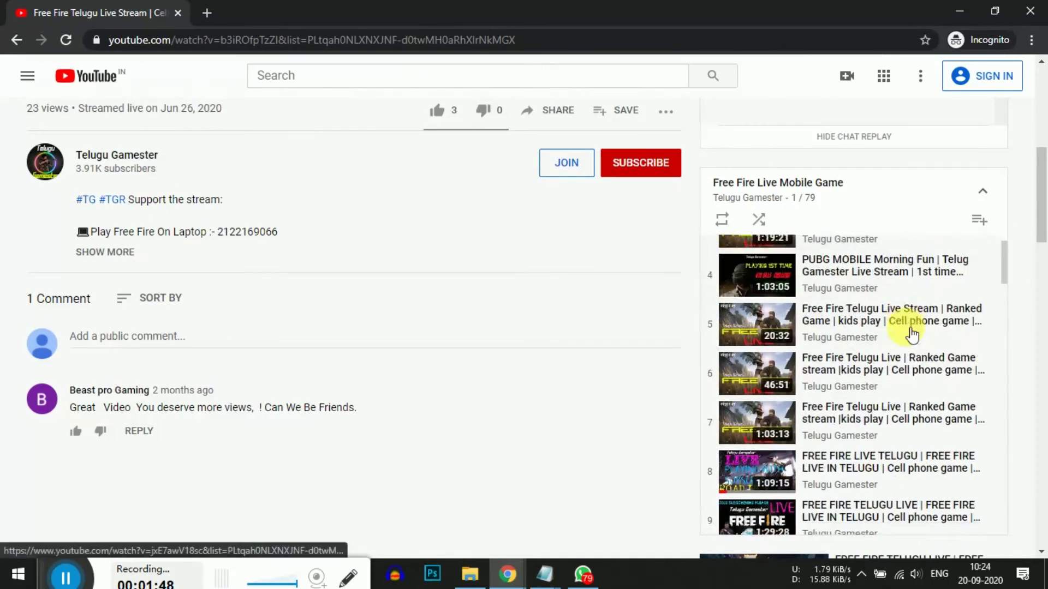
scroll(824, 376, "down", 18)
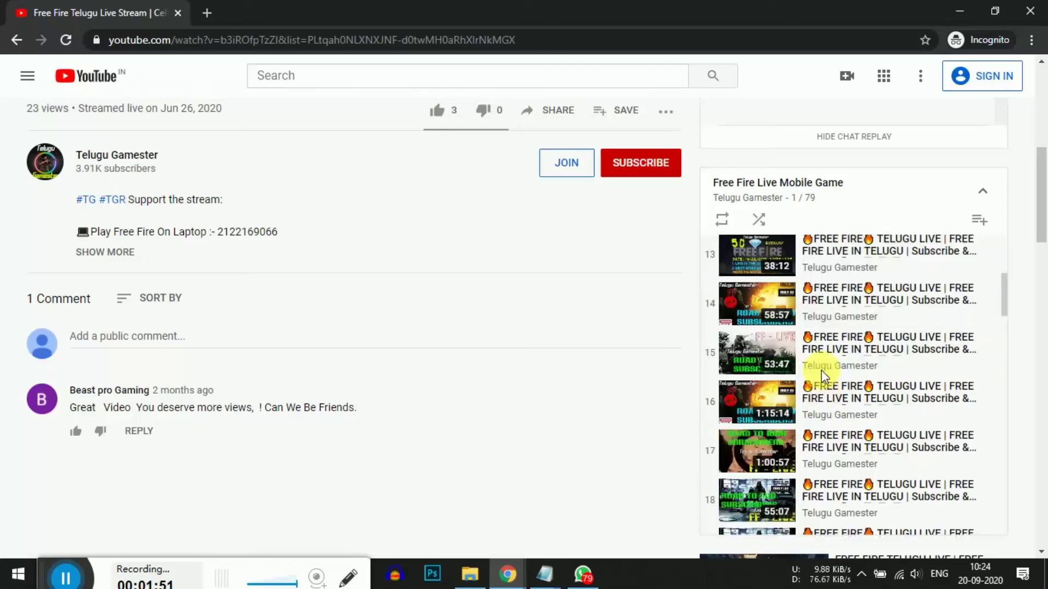
scroll(826, 374, "down", 16)
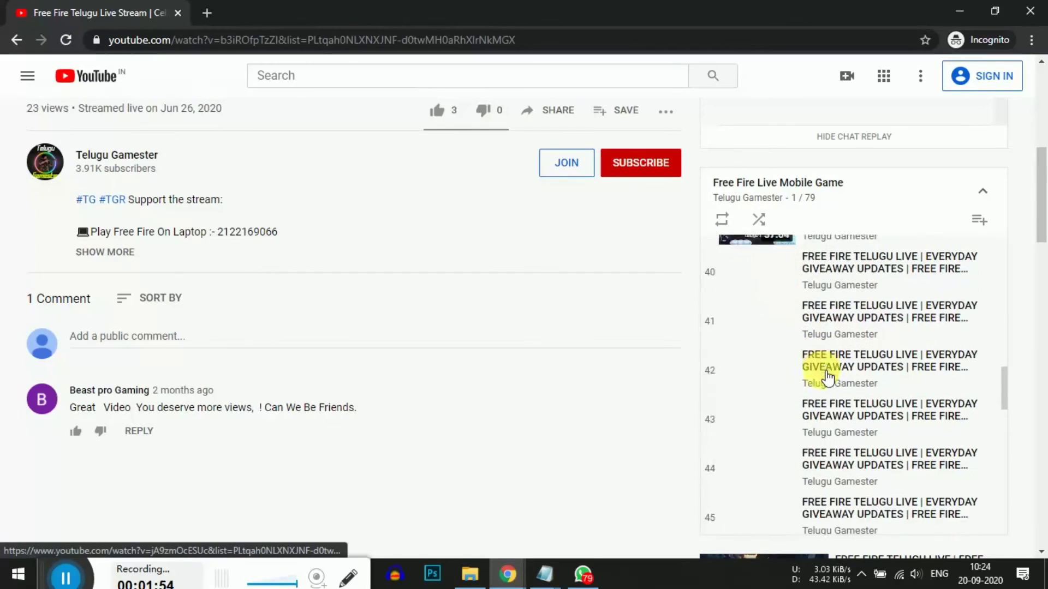
scroll(839, 385, "down", 7)
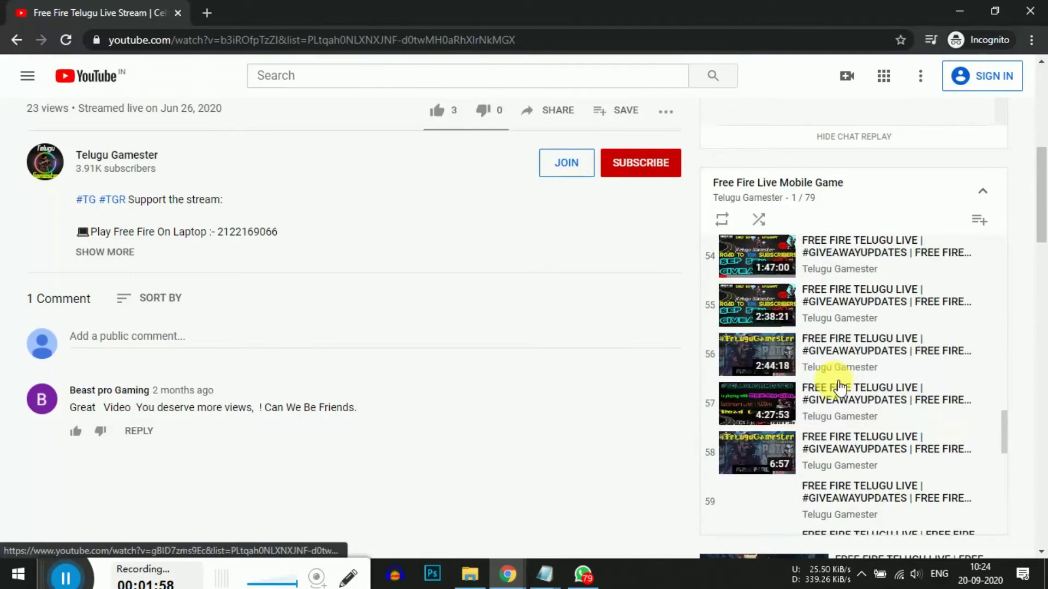
scroll(833, 379, "down", 10)
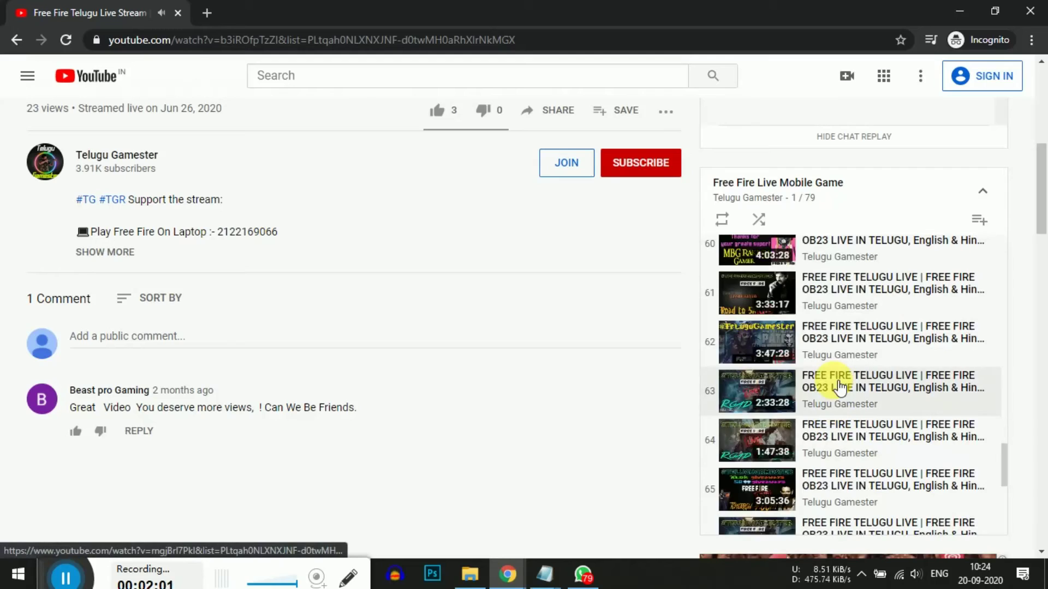
scroll(835, 393, "up", 14)
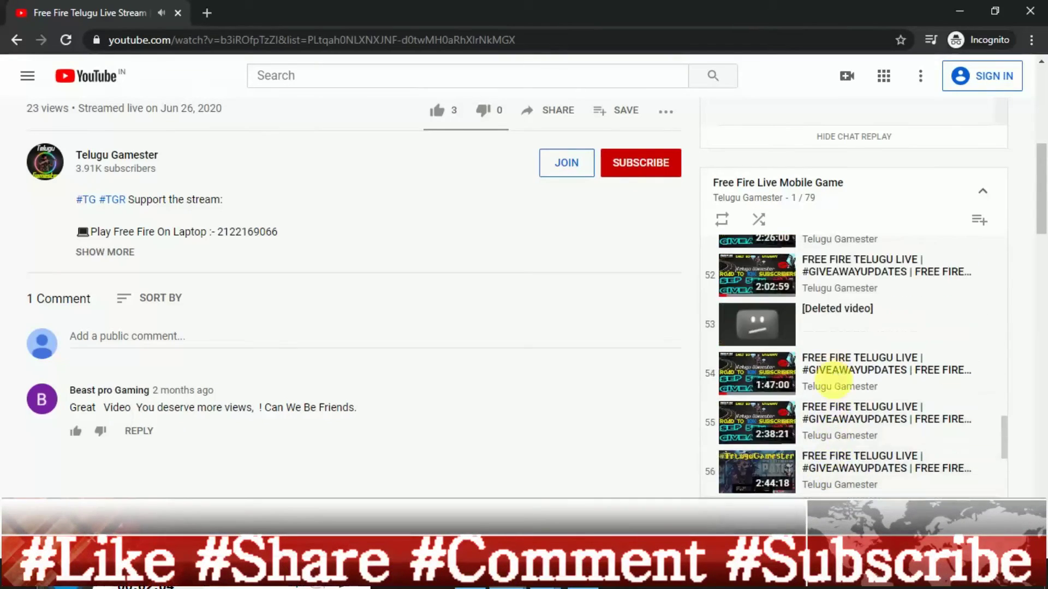
left_click(878, 445)
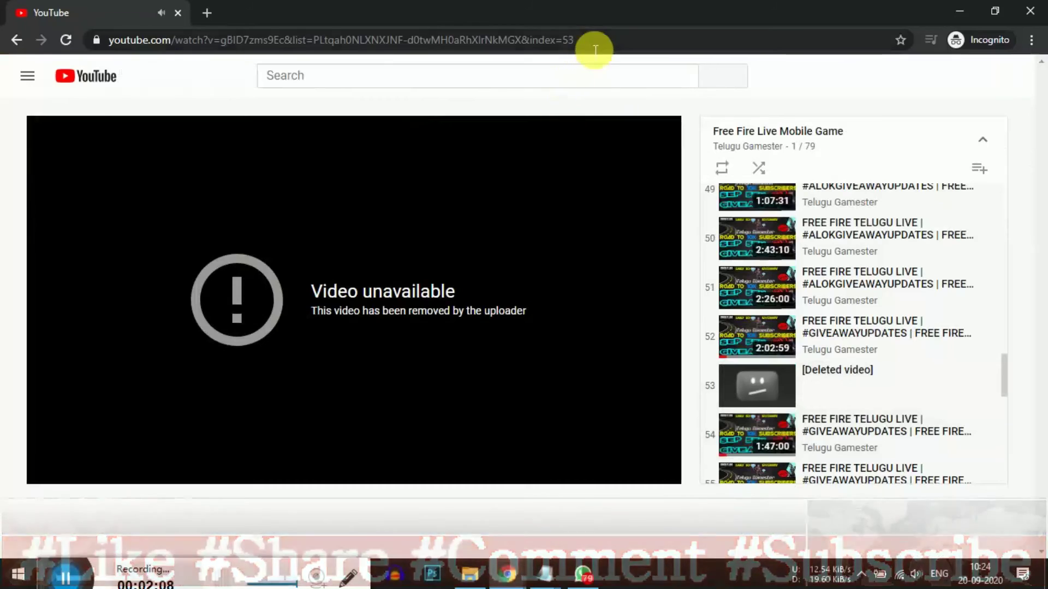
left_click(595, 49)
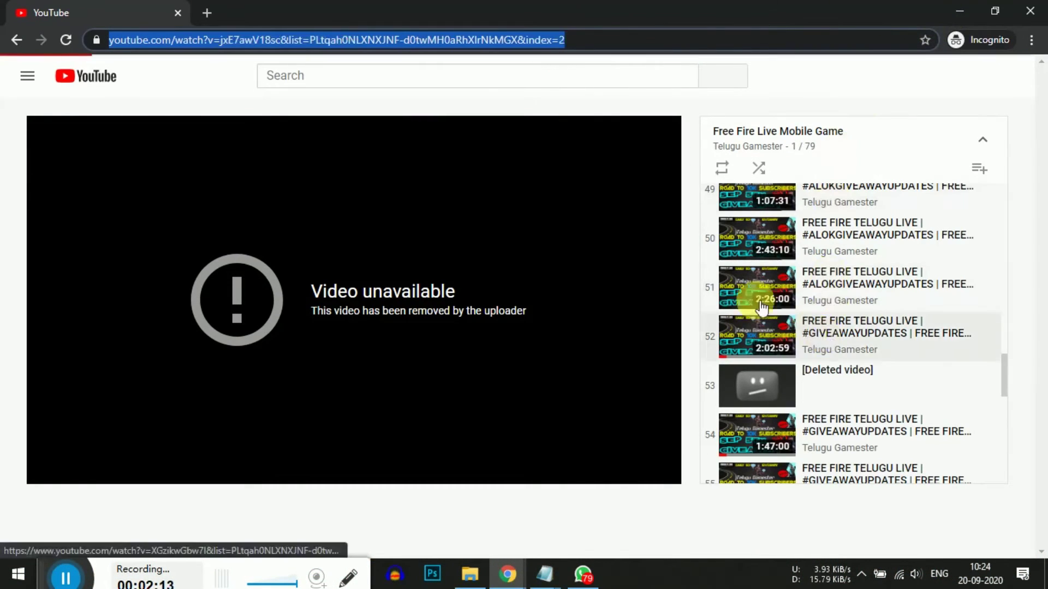
- Return to the channel's playlists page and close the mini player
left_click(12, 41)
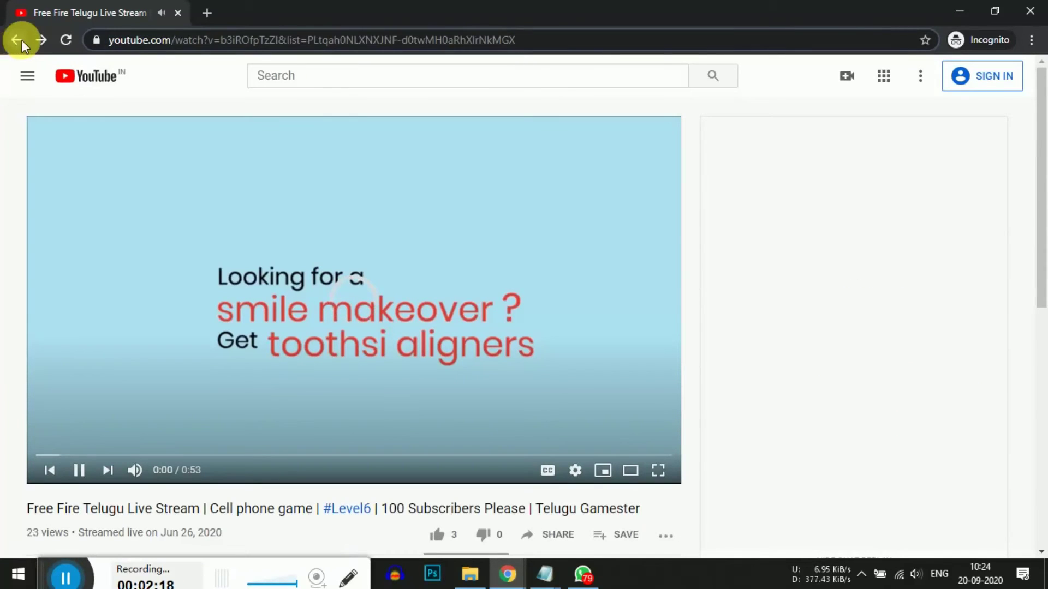
left_click(18, 42)
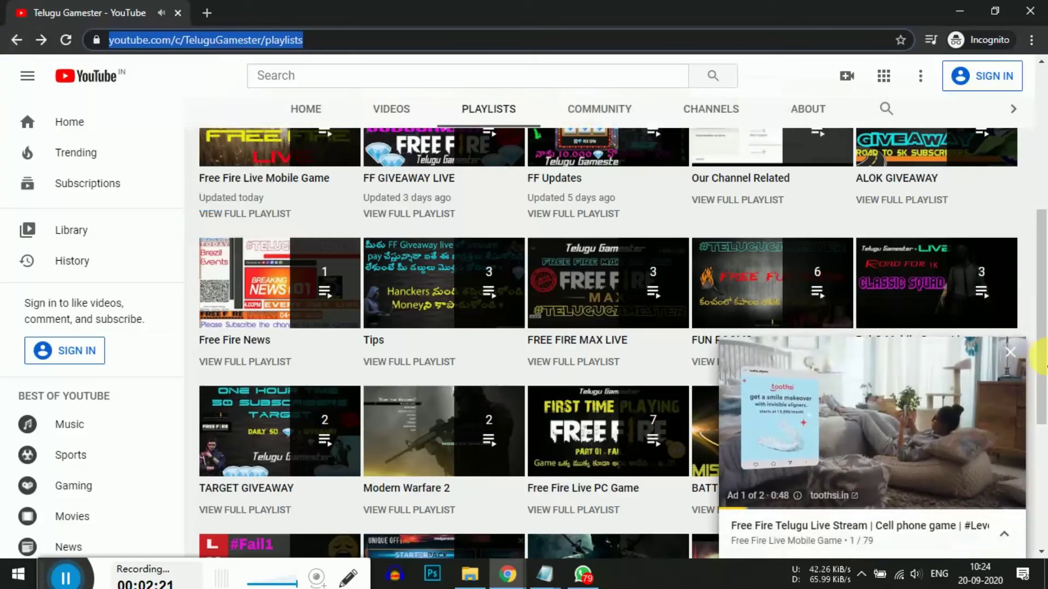
left_click(1010, 352)
key("alt+Tab")
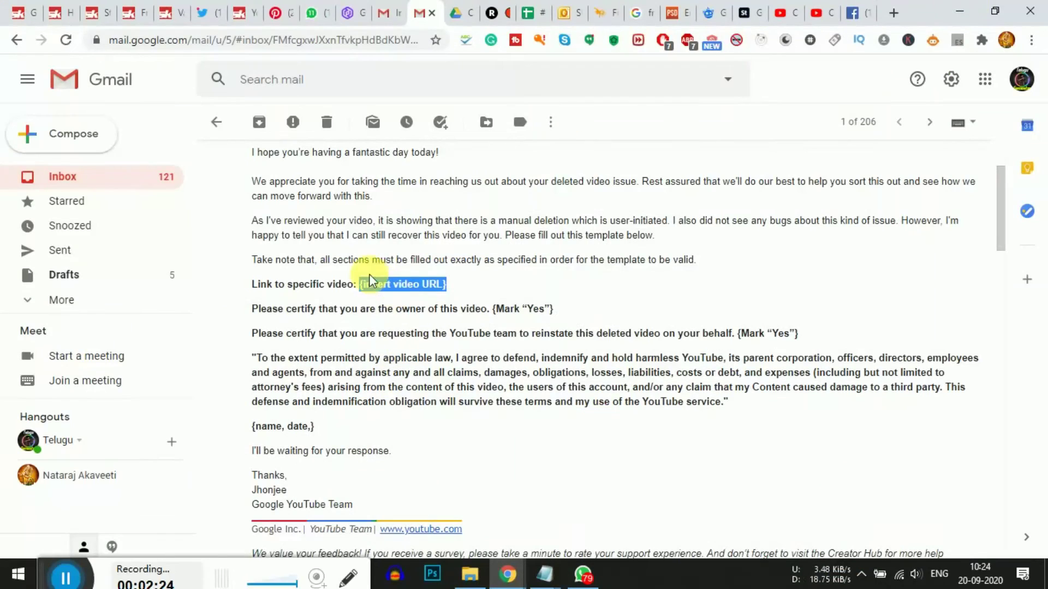
left_click(367, 292)
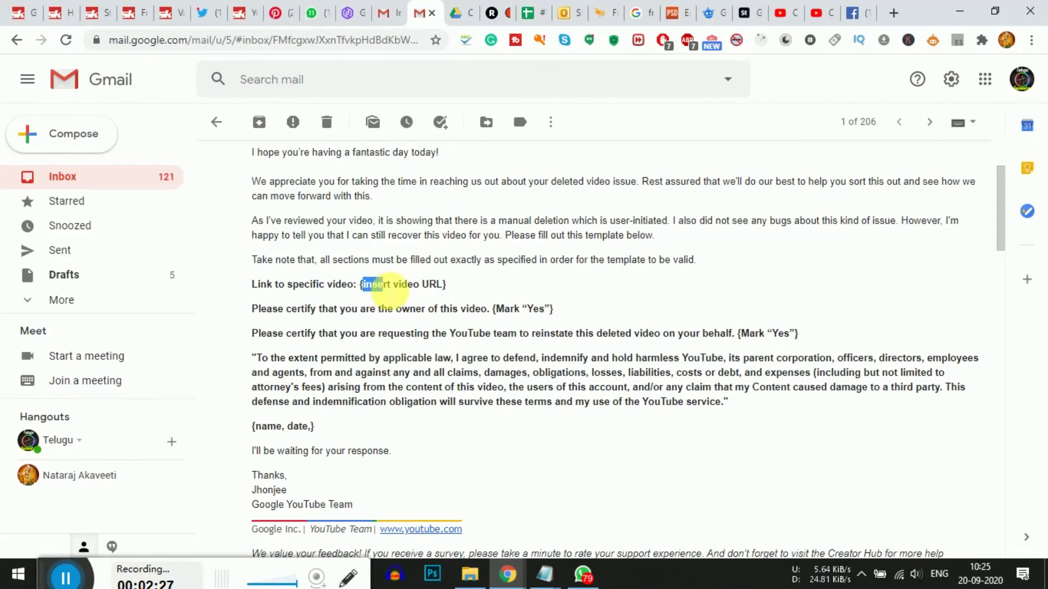
left_click_drag(387, 288, 434, 286)
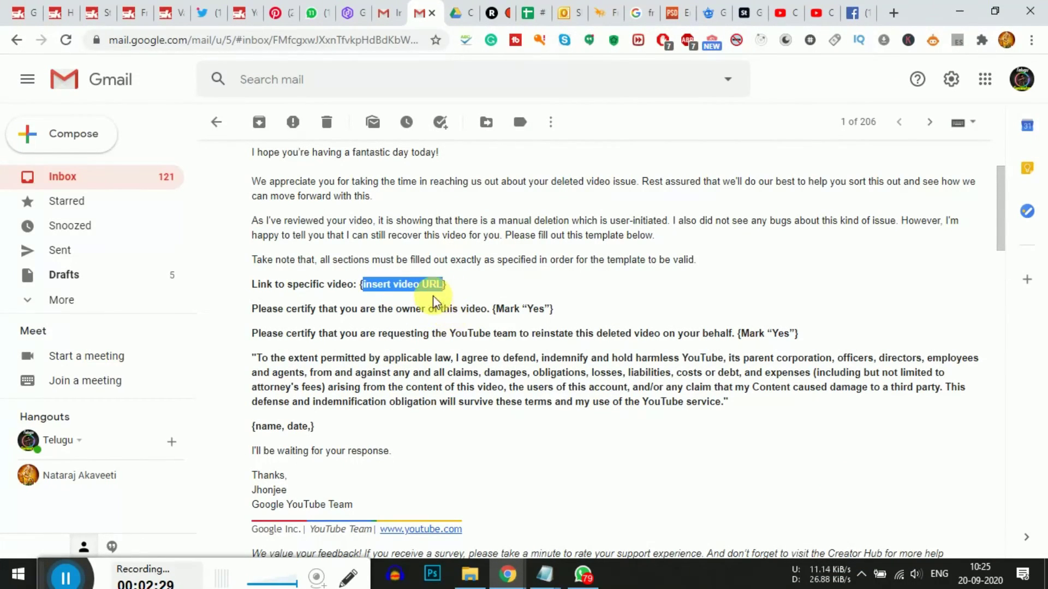
left_click(434, 291)
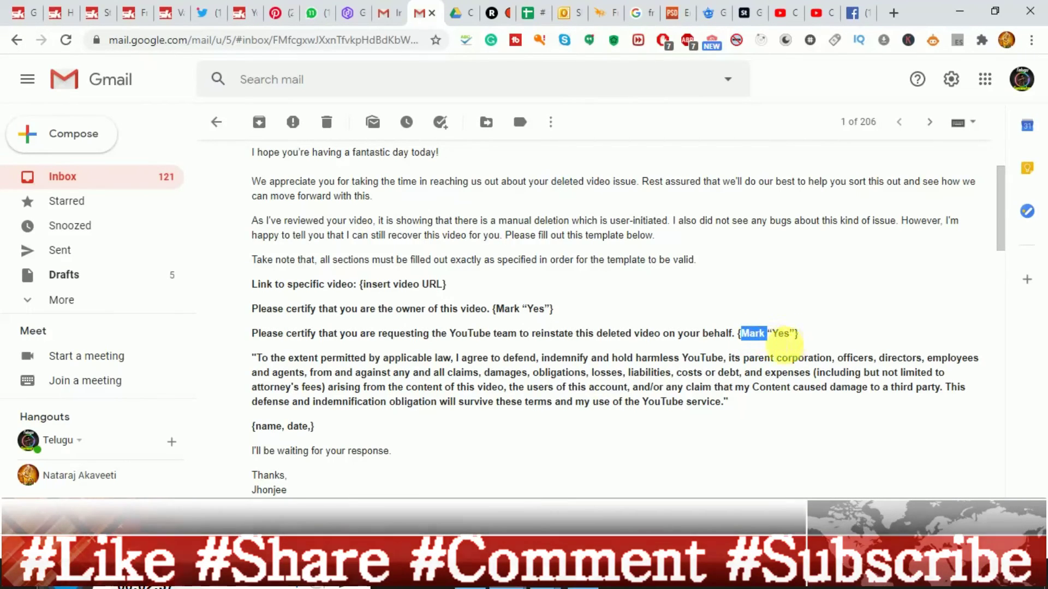
left_click(690, 319)
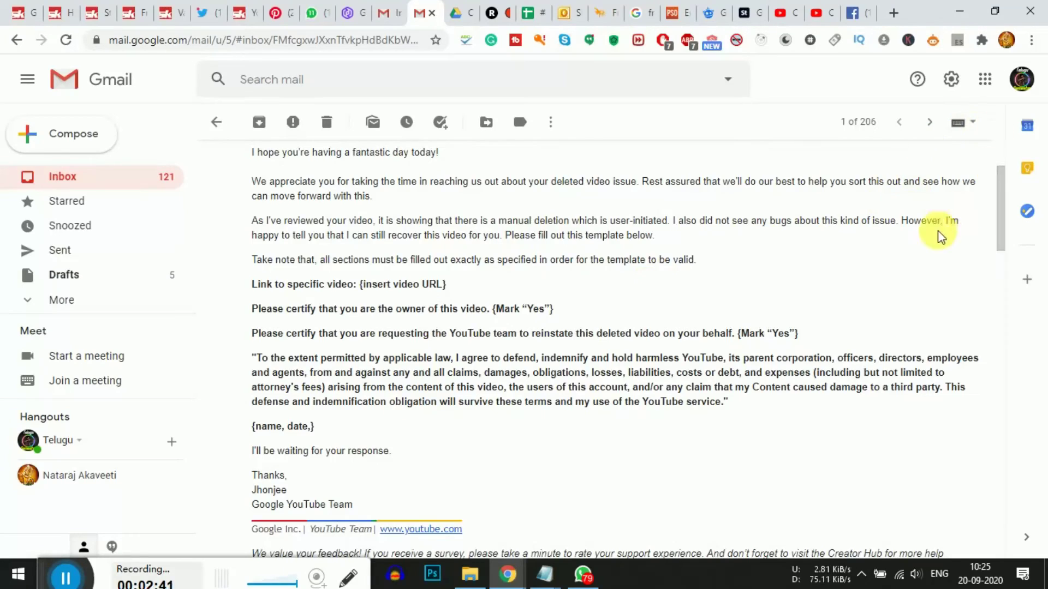
scroll(927, 242, "up", 2)
scroll(927, 238, "down", 4)
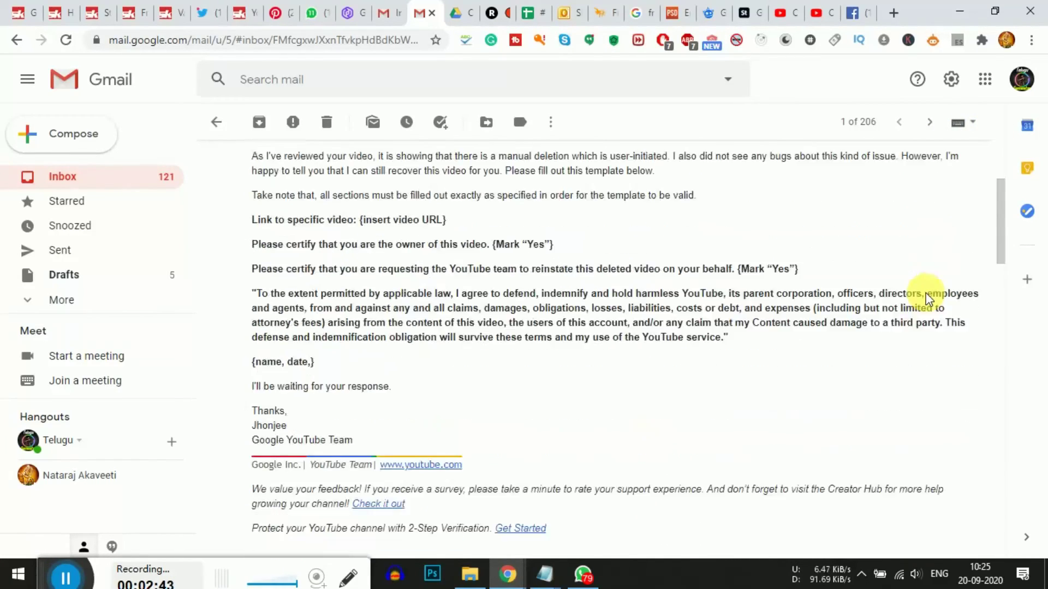
scroll(884, 327, "down", 5)
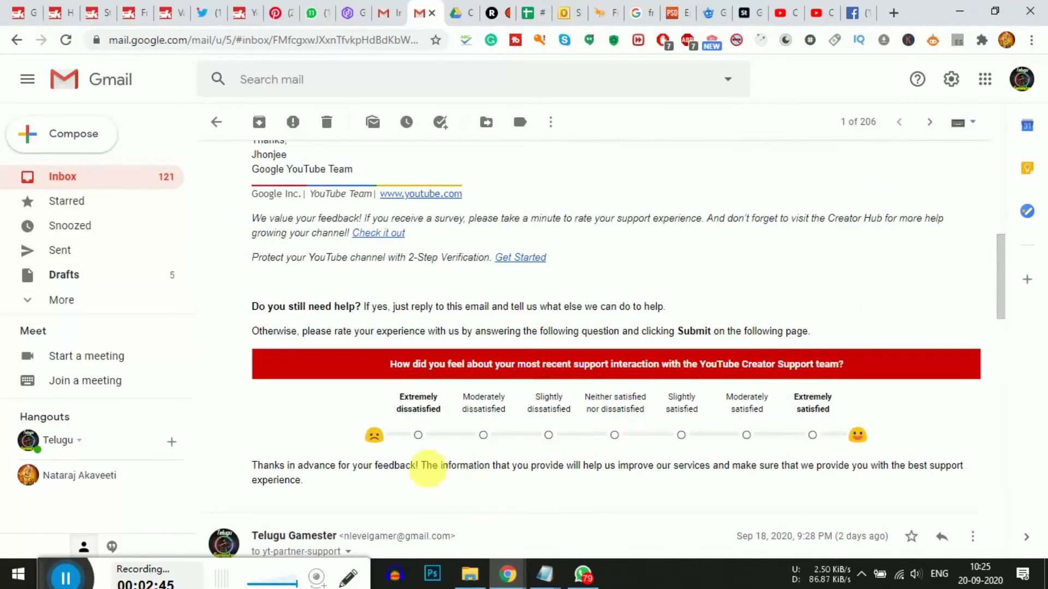
scroll(824, 447, "down", 2)
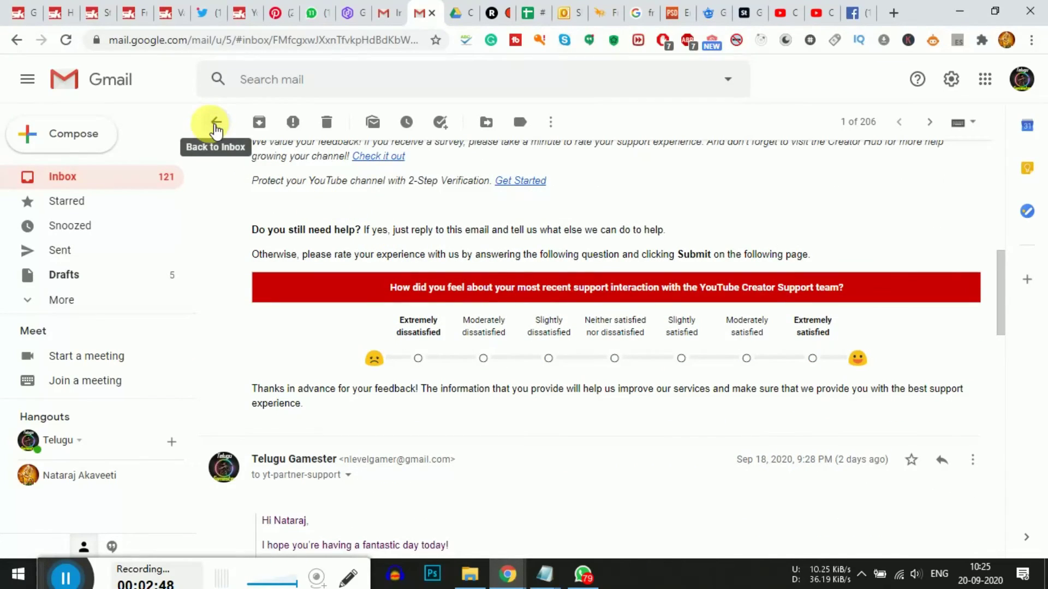
scroll(788, 234, "up", 3)
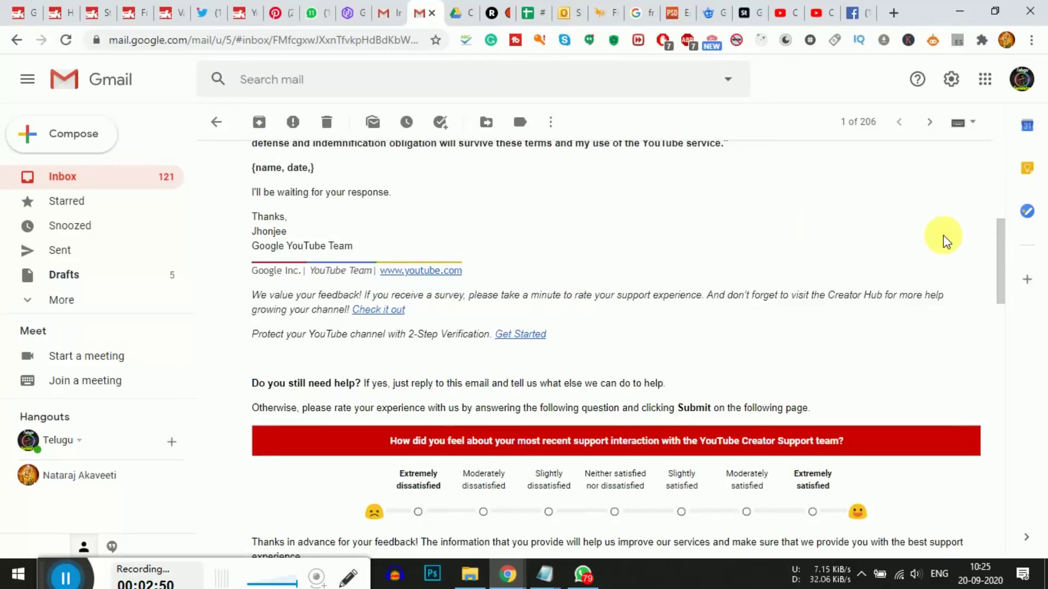
scroll(945, 241, "up", 7)
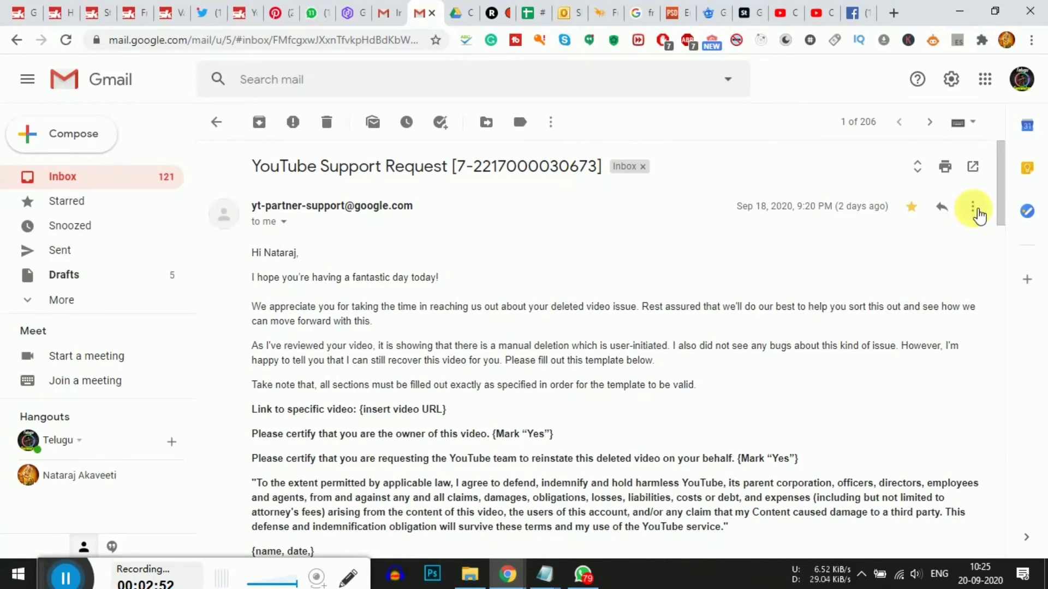
- Open and close the support message's actions menu, then scroll down the thread
left_click(973, 208)
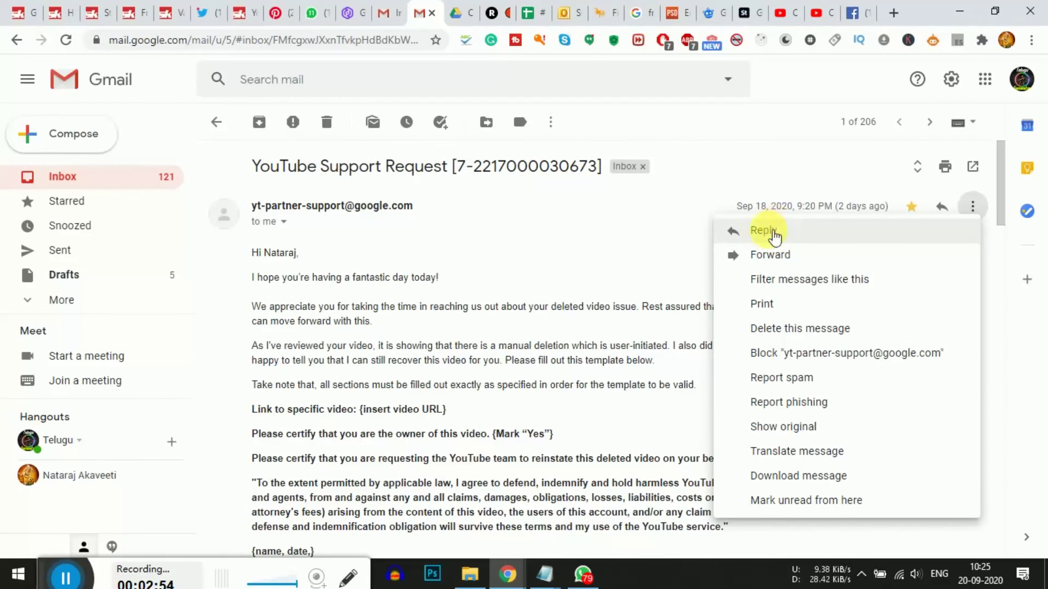
left_click(484, 339)
scroll(484, 336, "down", 5)
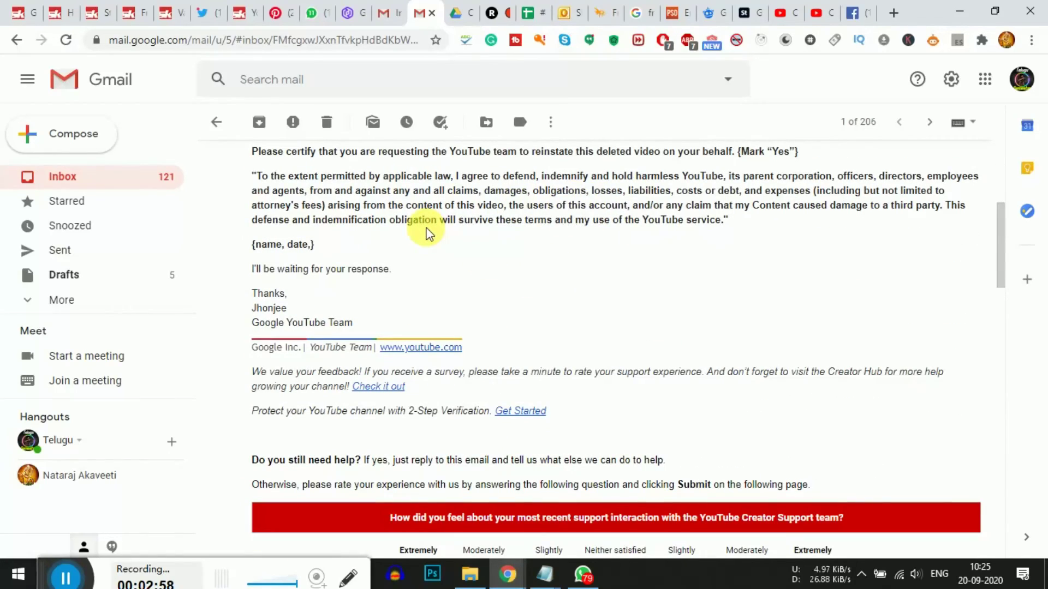
scroll(457, 212, "down", 6)
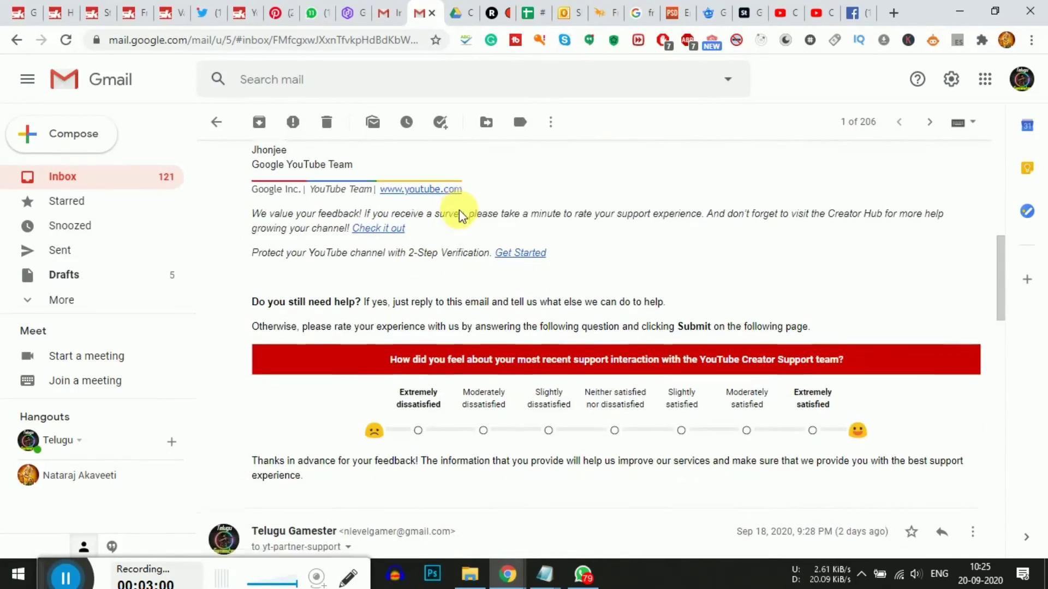
scroll(460, 209, "down", 10)
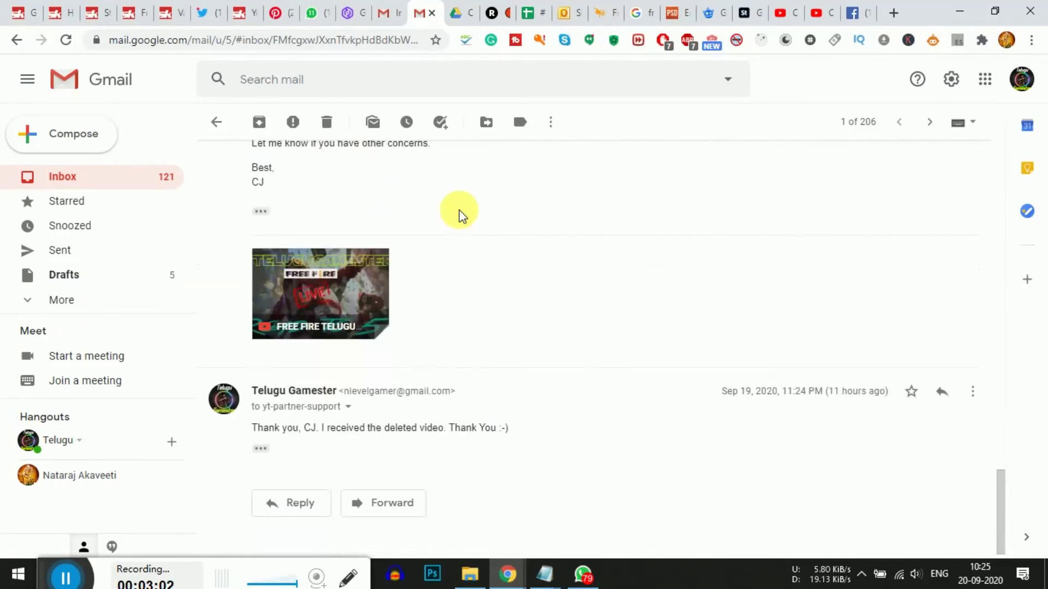
scroll(494, 250, "up", 4)
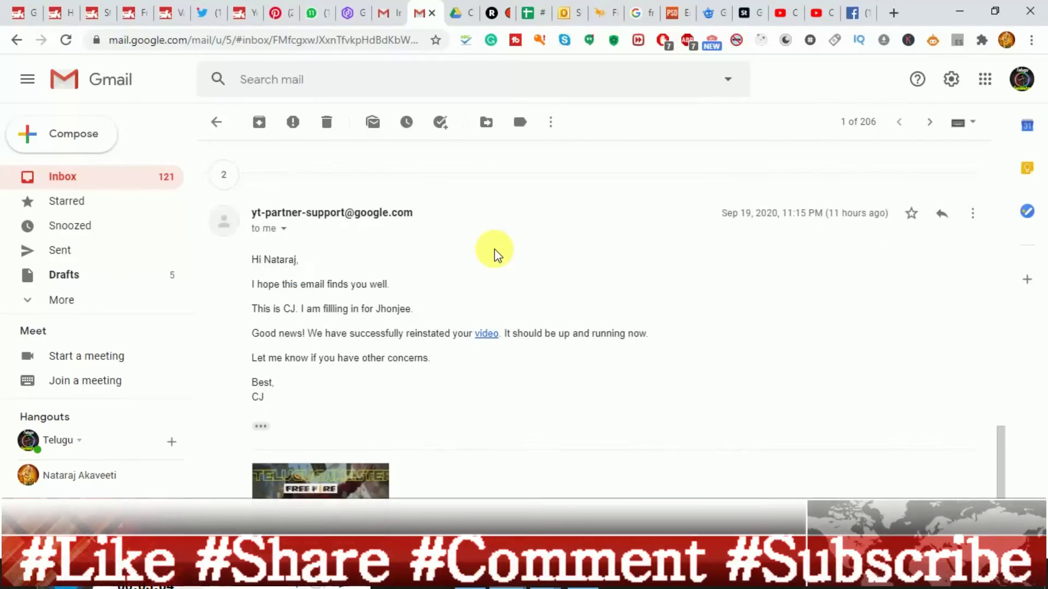
scroll(495, 253, "down", 4)
scroll(495, 254, "up", 4)
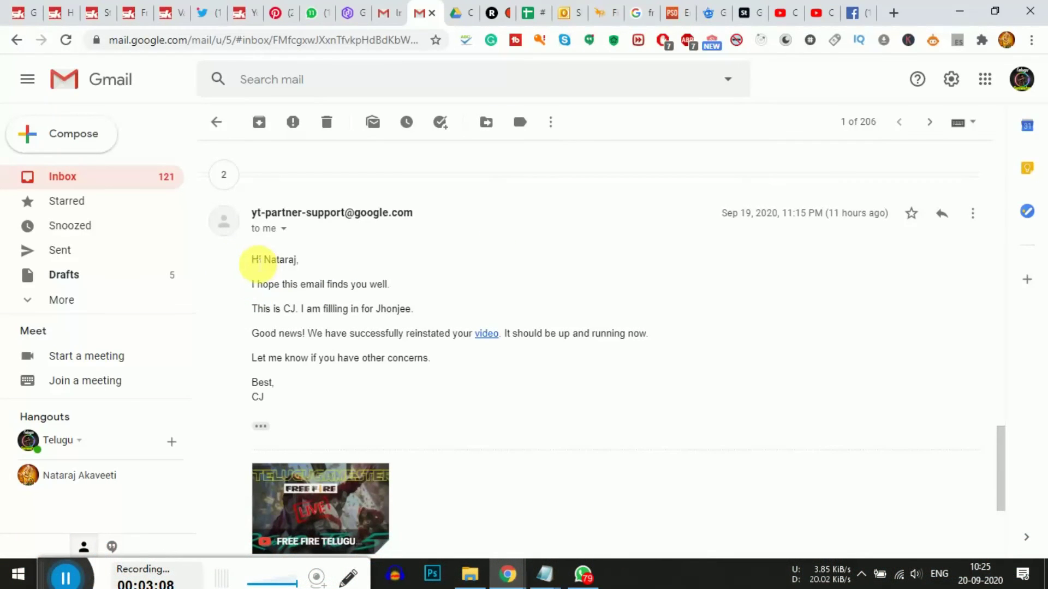
- Highlight the support team's reply confirming the video was reinstated
left_click_drag(252, 260, 516, 356)
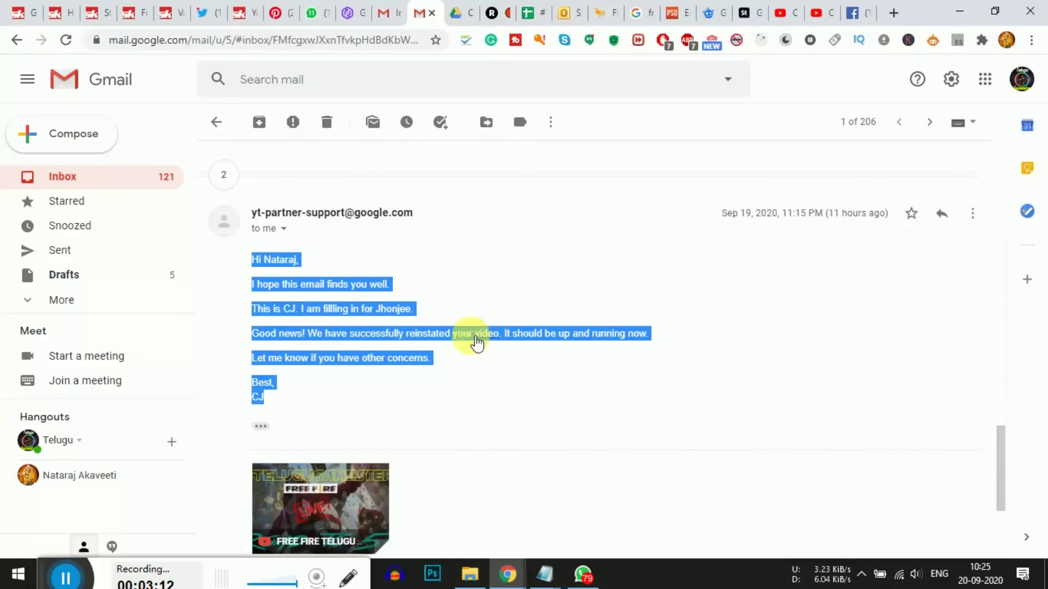
left_click(358, 334)
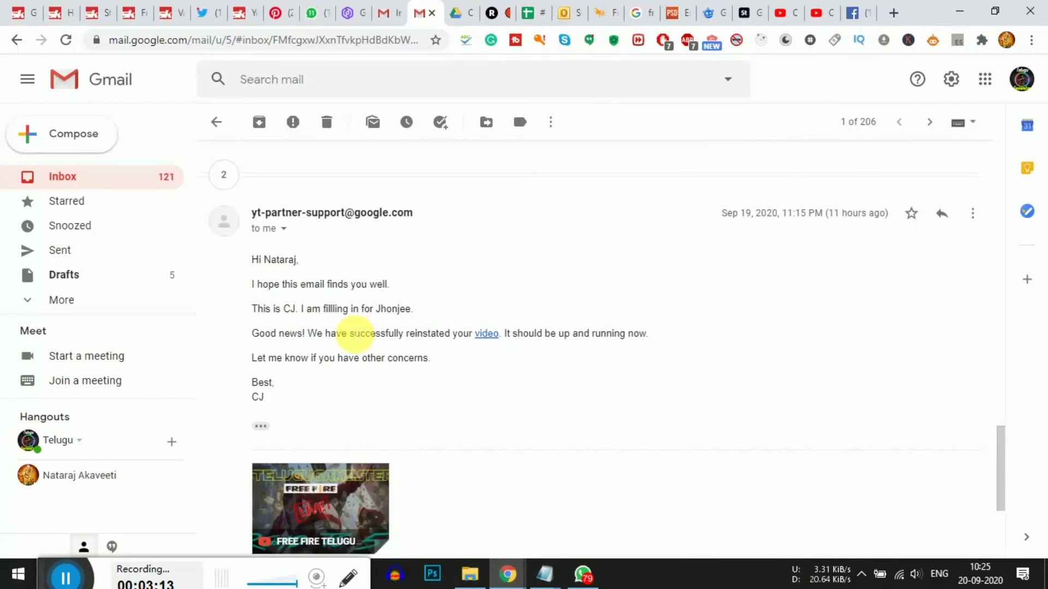
triple_click(250, 259)
left_click(296, 317)
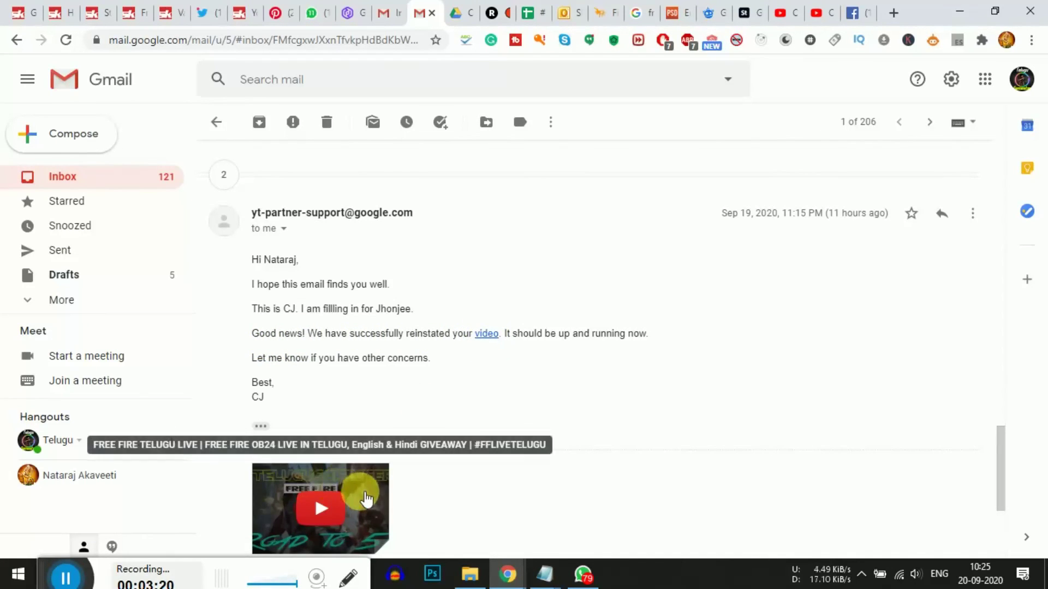
scroll(382, 428, "down", 2)
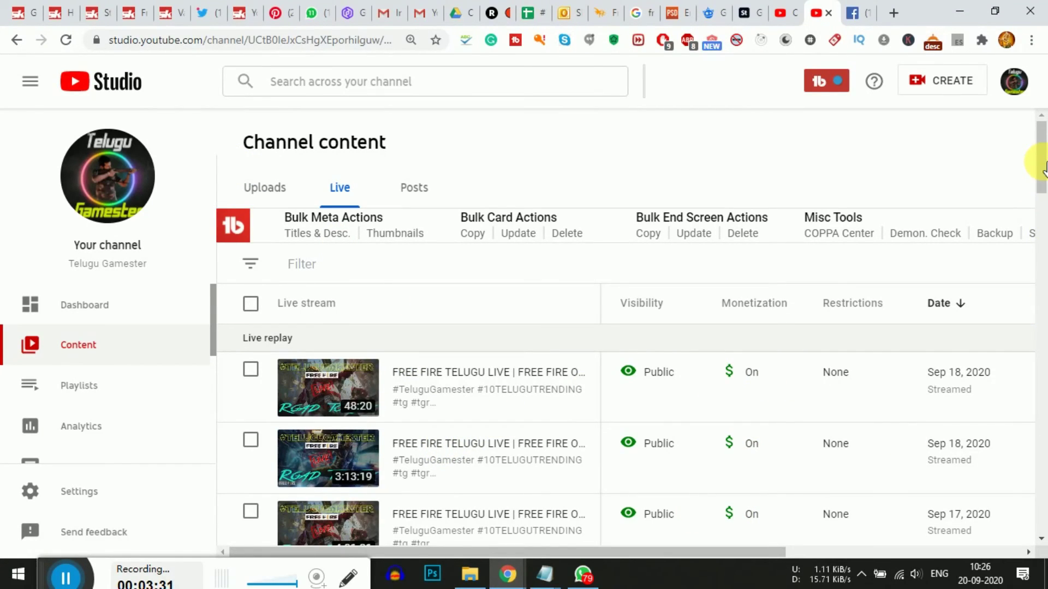
- Review the Sep 15–18, 2020 live replays, each Public with monetization On
mouse_move(1043, 167)
left_mouse_down()
mouse_move(1044, 197)
mouse_move(1044, 188)
left_mouse_up()
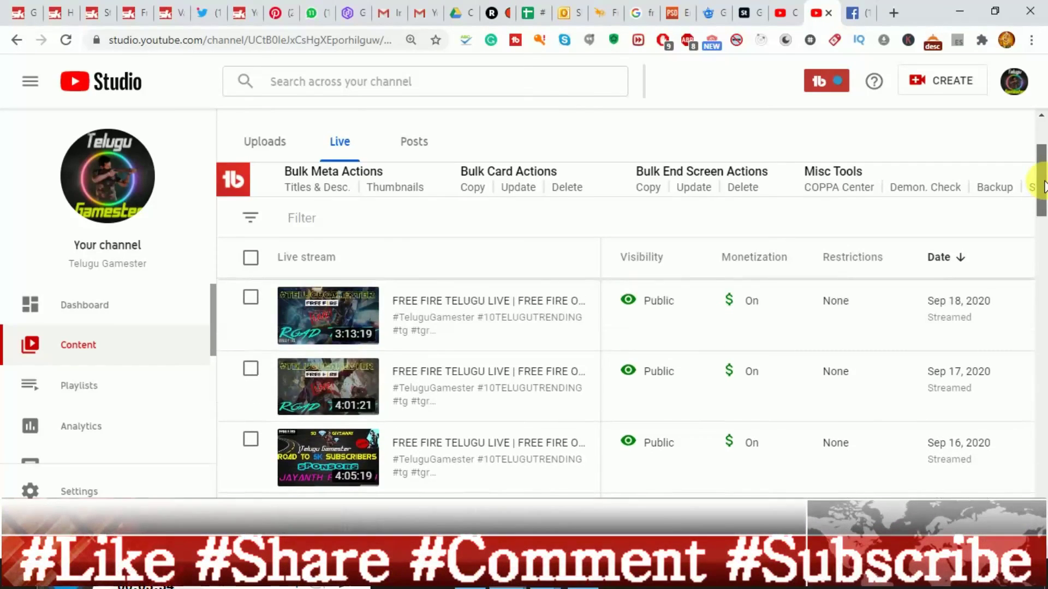
mouse_move(327, 387)
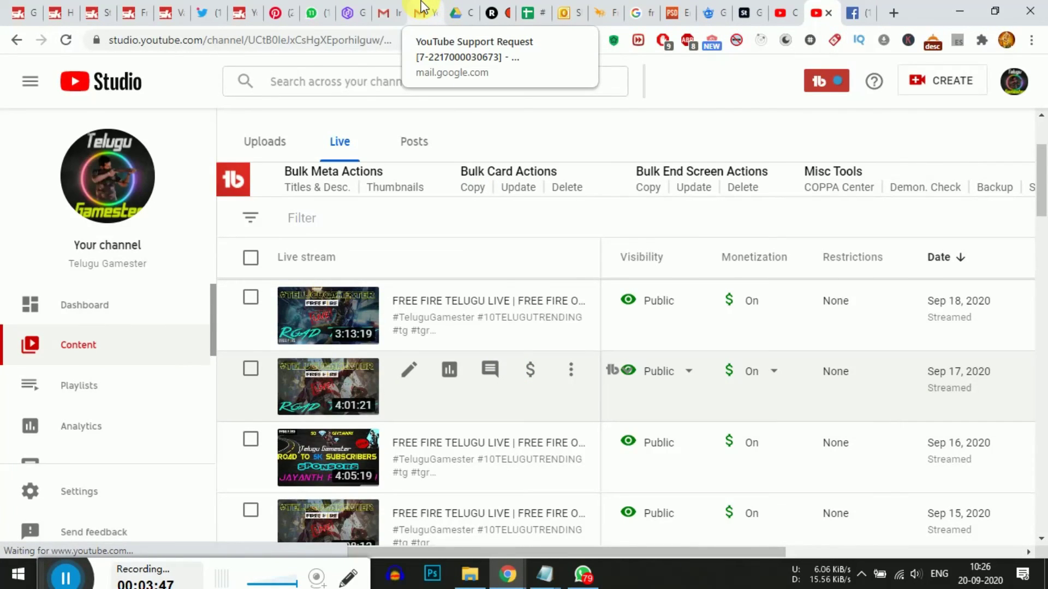
left_click(422, 8)
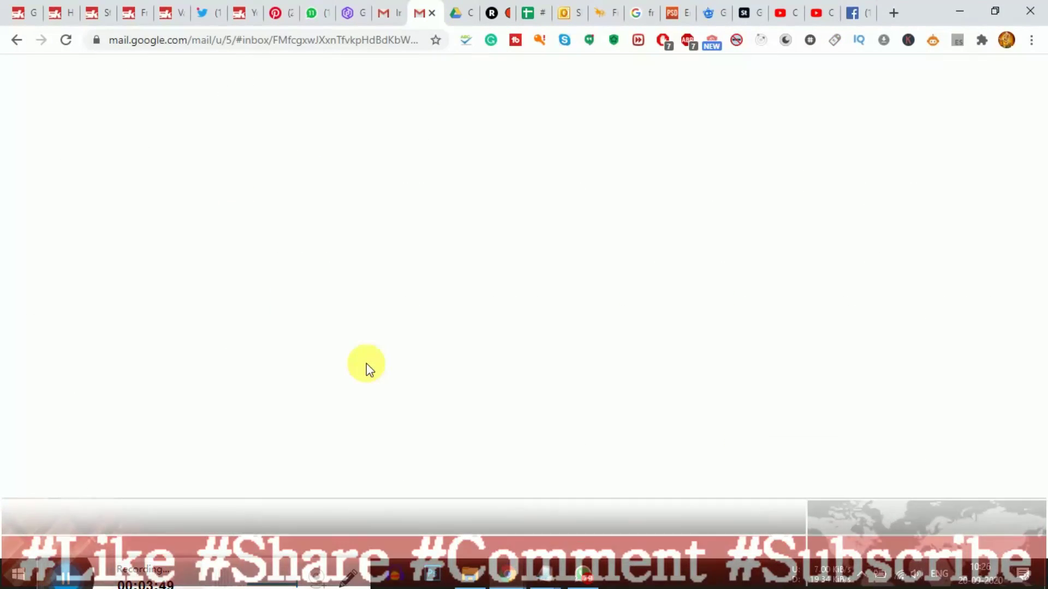